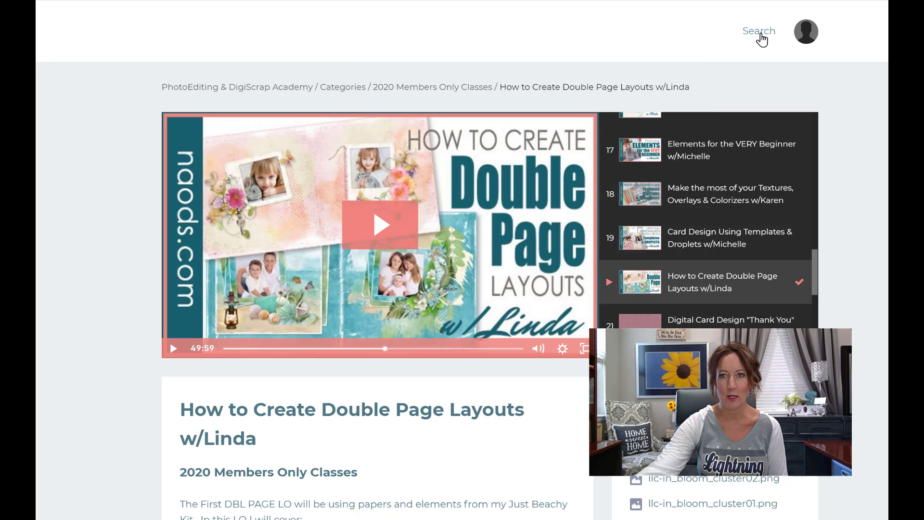
Step: Search the academy site for 'double page' and open the How to Create Double Page Layouts result
left_click(760, 33)
left_click(253, 83)
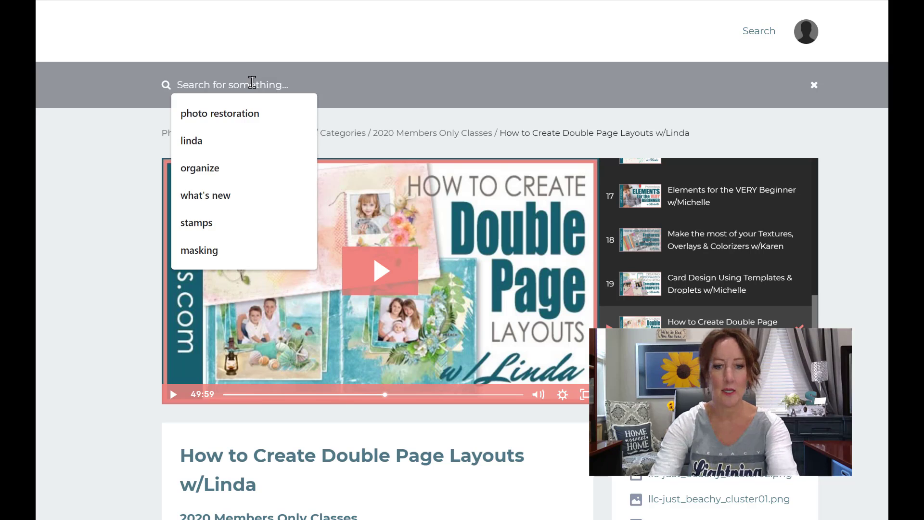
type("double page")
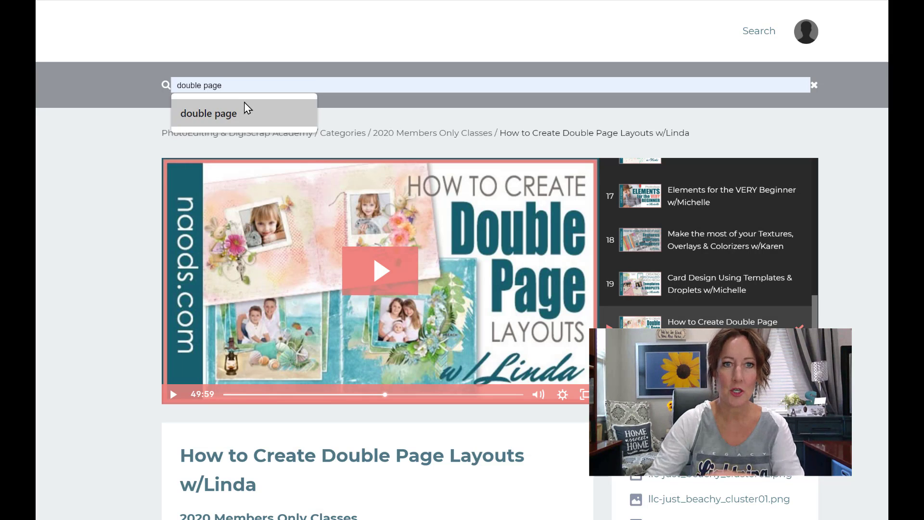
left_click(244, 107)
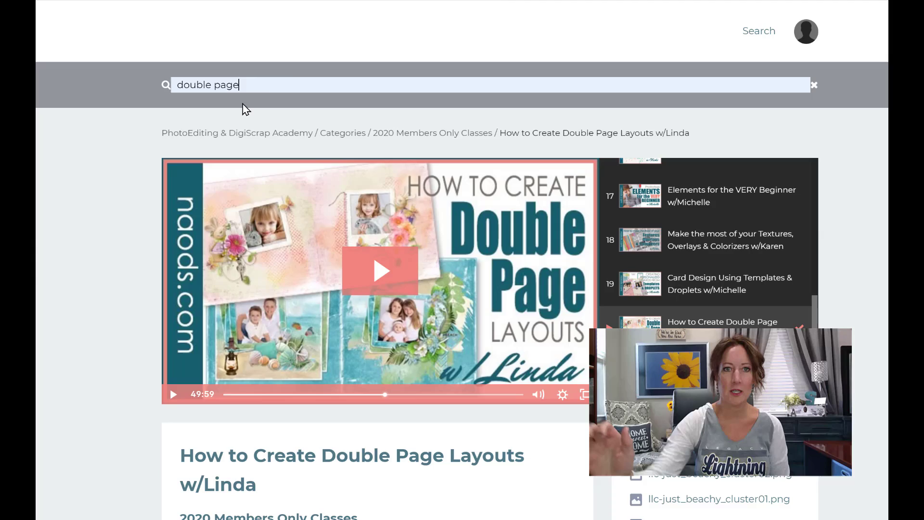
key("Return")
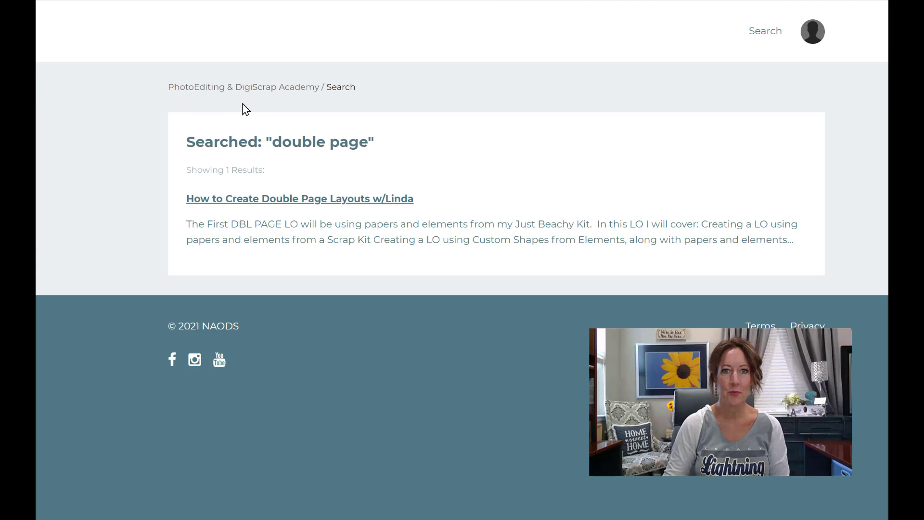
left_click(272, 200)
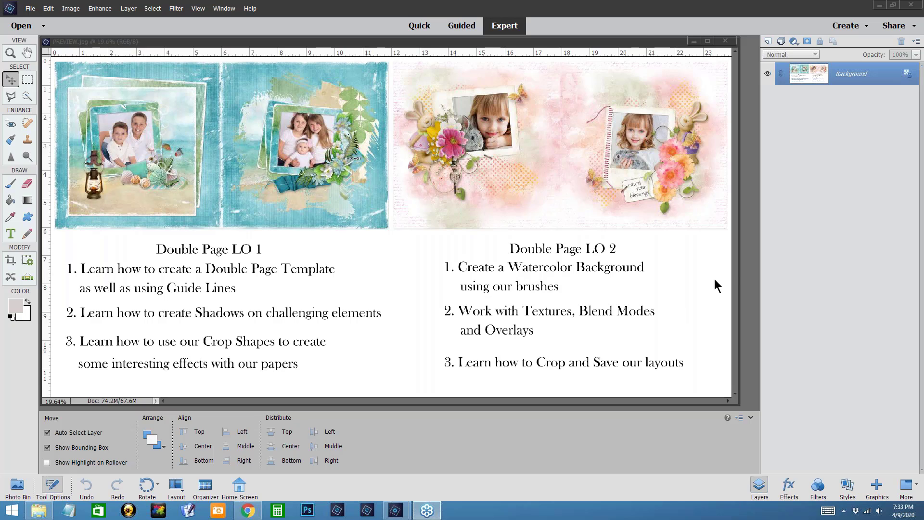
Step: Close the PREVIEW.jpg layout preview window
left_click(725, 42)
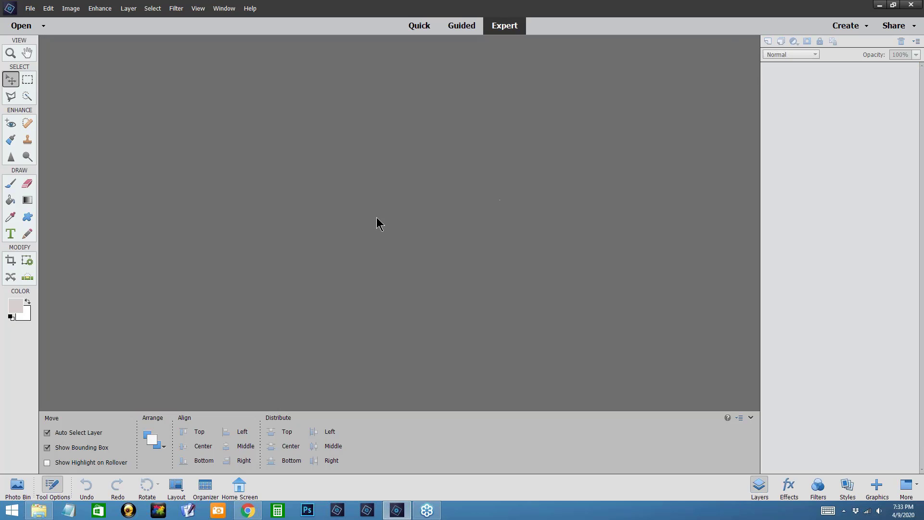
Step: Start a new blank document via File > New > Blank File
left_click(28, 9)
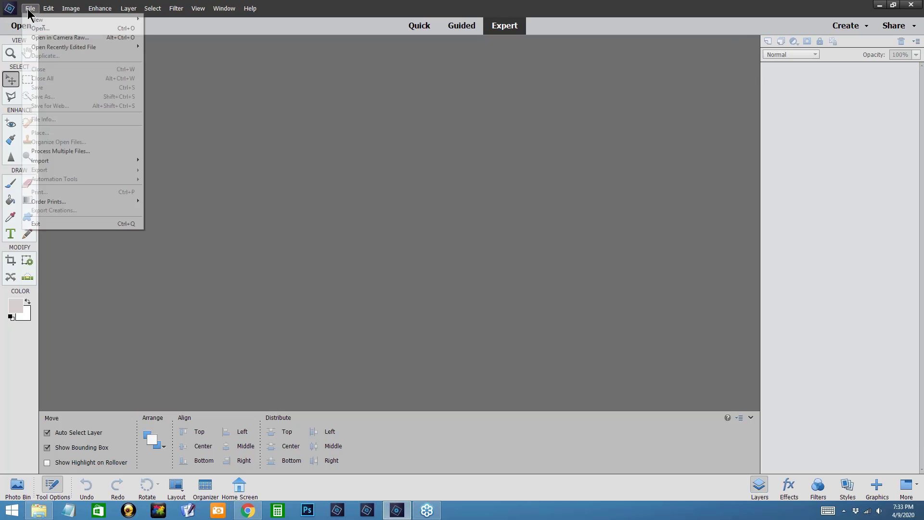
mouse_move(41, 20)
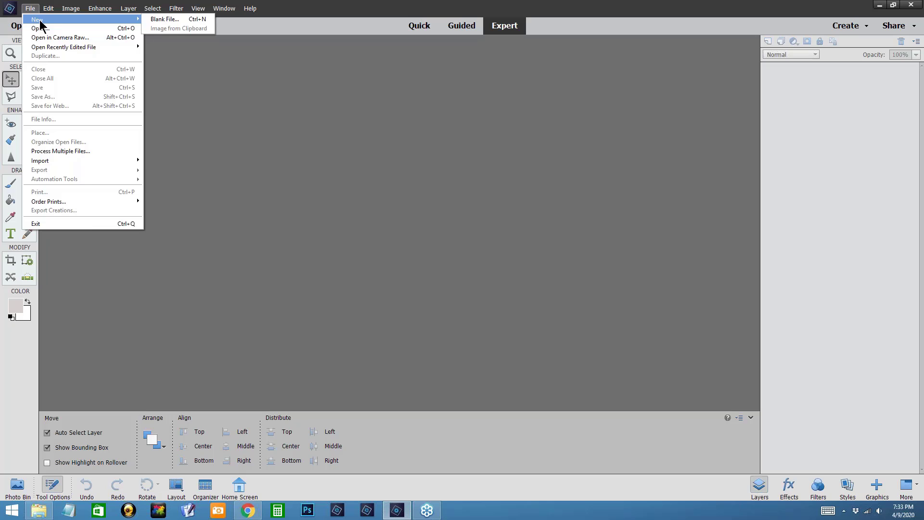
left_click(171, 19)
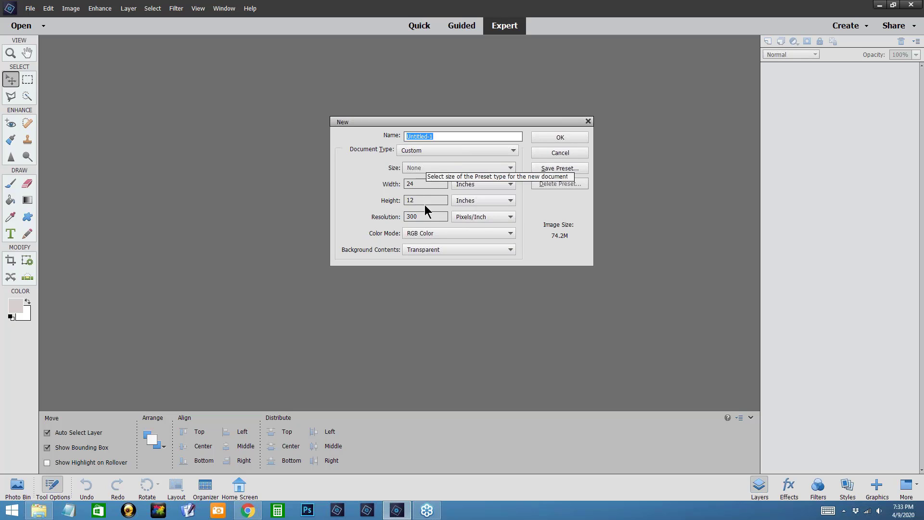
Step: Create the 24 × 12 inch transparent document and fit it on screen
left_click(560, 138)
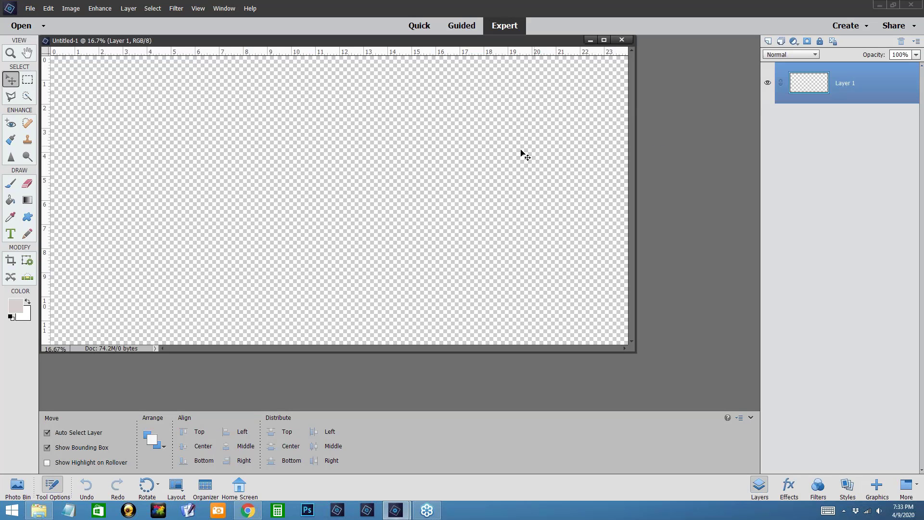
key("ctrl+0")
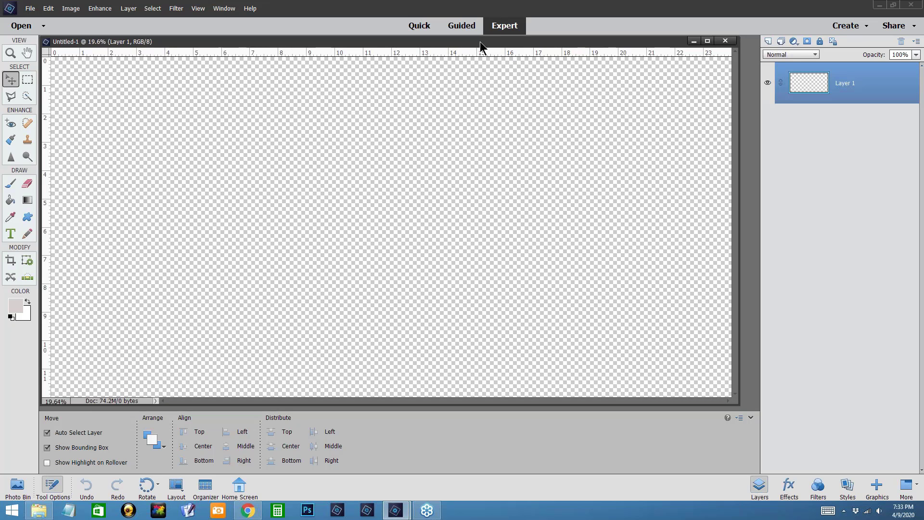
left_click_drag(480, 41, 495, 22)
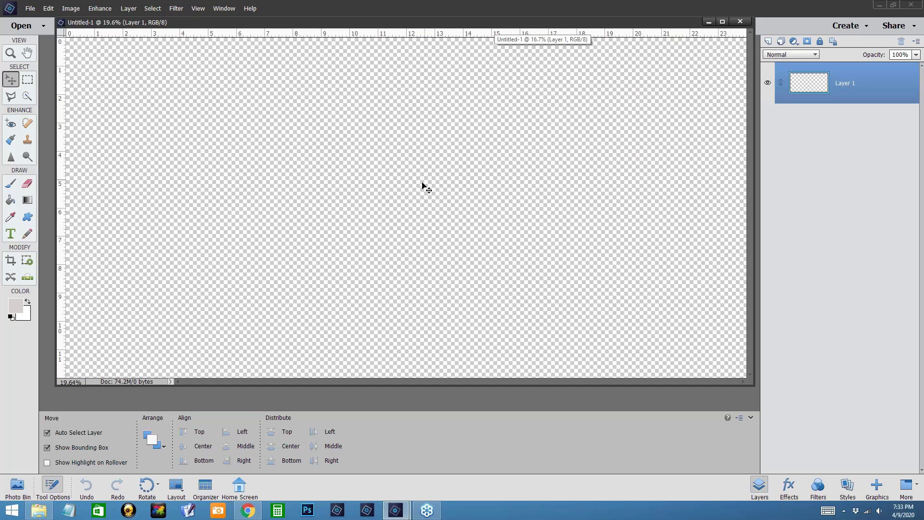
Step: Fill the canvas with a light grey foreground colour using the Paint Bucket
left_click(17, 308)
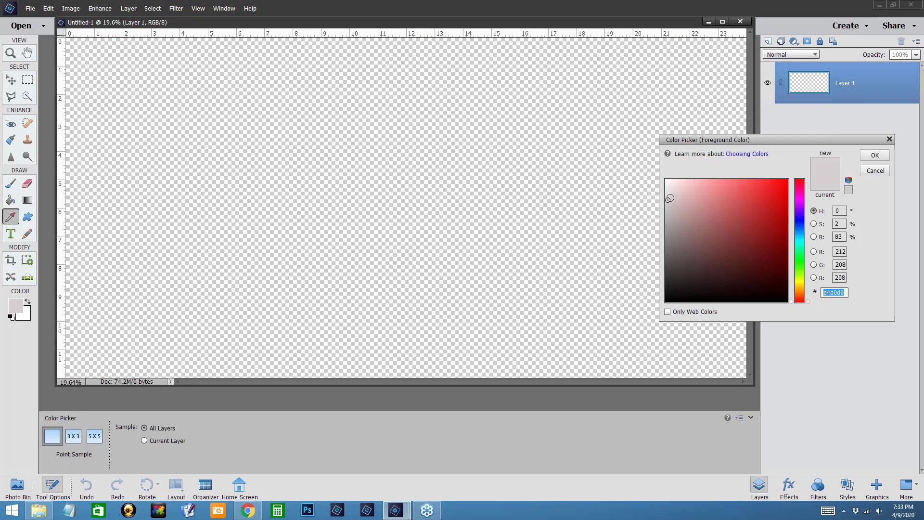
left_click(874, 155)
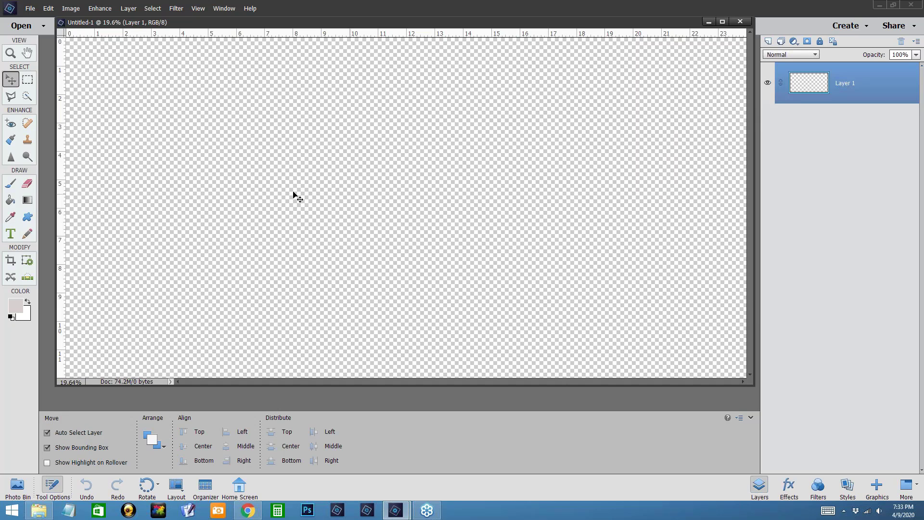
left_click(12, 201)
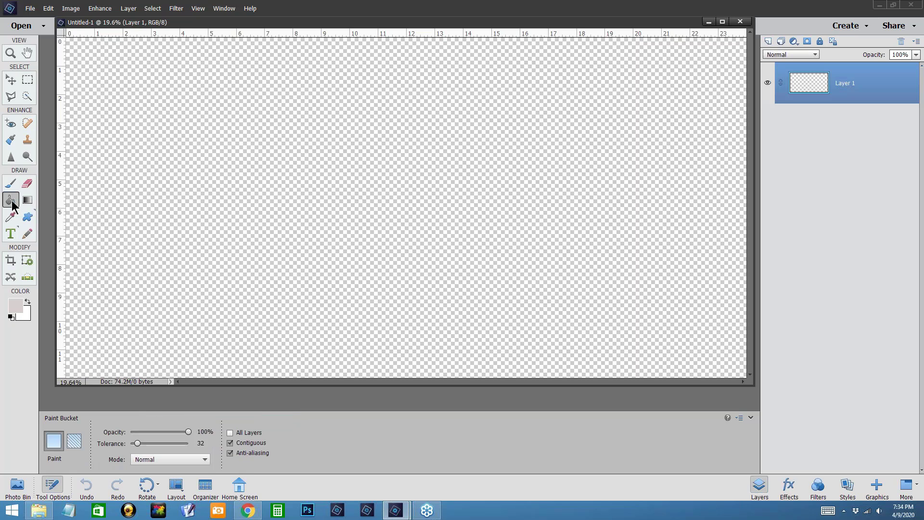
left_click(379, 193)
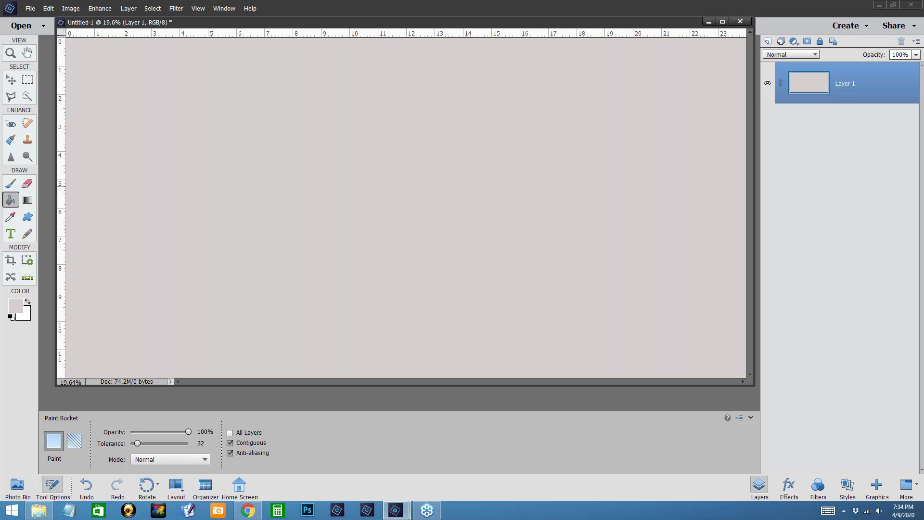
Step: Add a vertical guide at 12 inches and select the Move tool
left_click(198, 8)
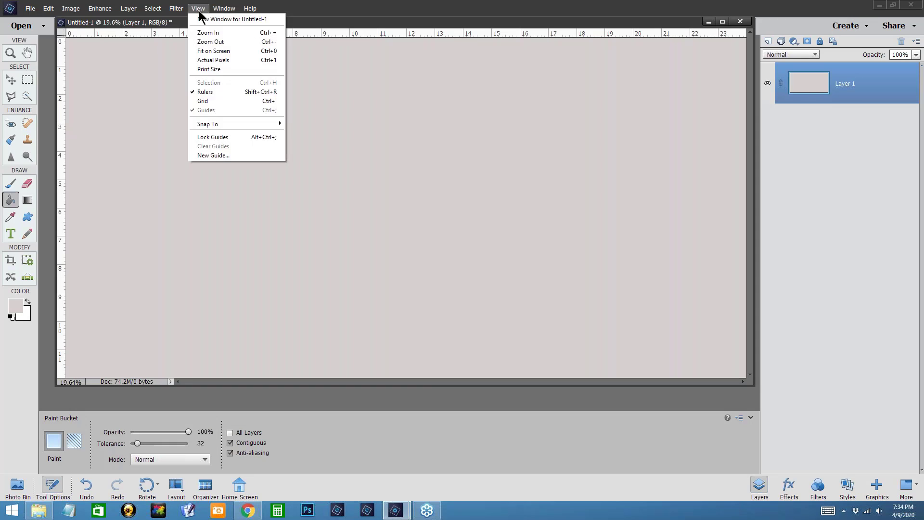
left_click(208, 156)
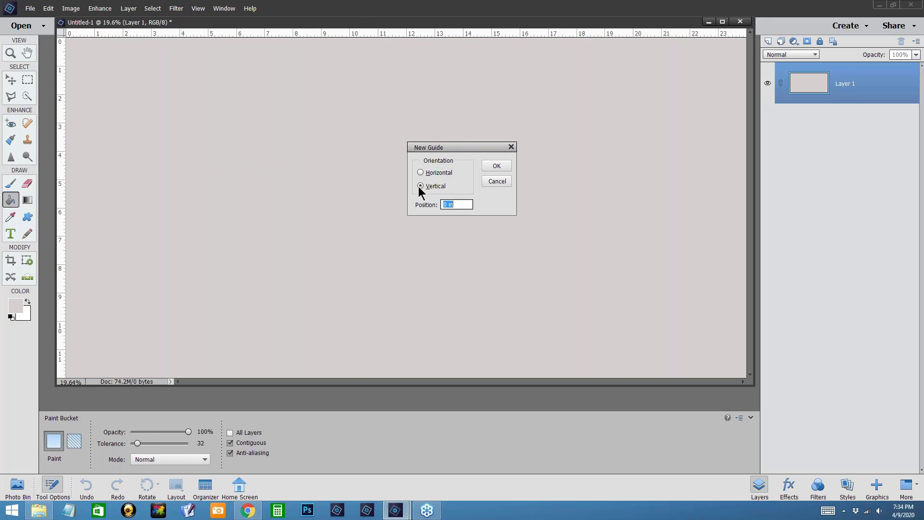
double_click(443, 204)
type("12")
left_click(501, 166)
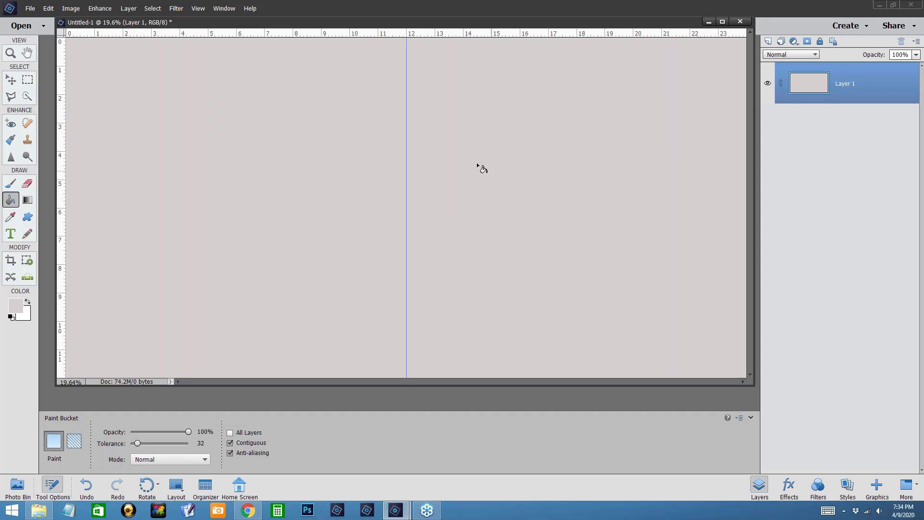
left_click(12, 80)
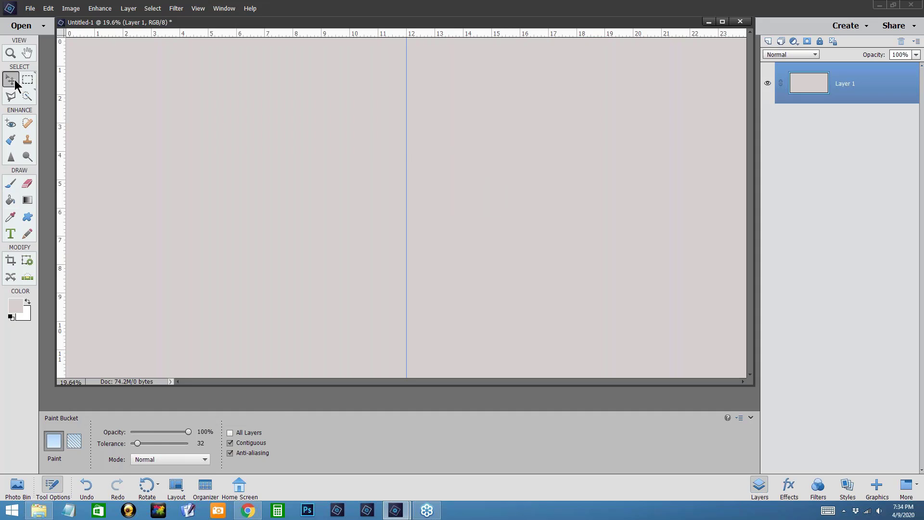
Step: Add a second vertical guide at 11.7 inches
left_click(198, 8)
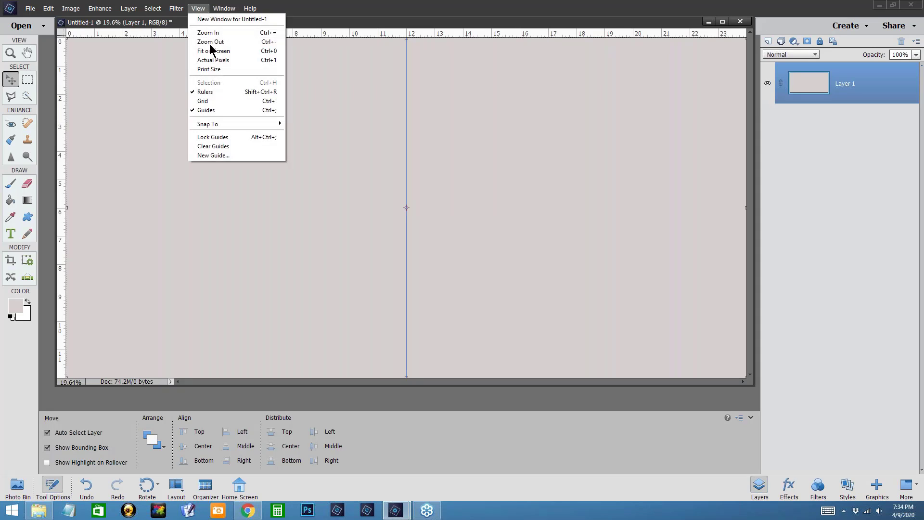
left_click(214, 155)
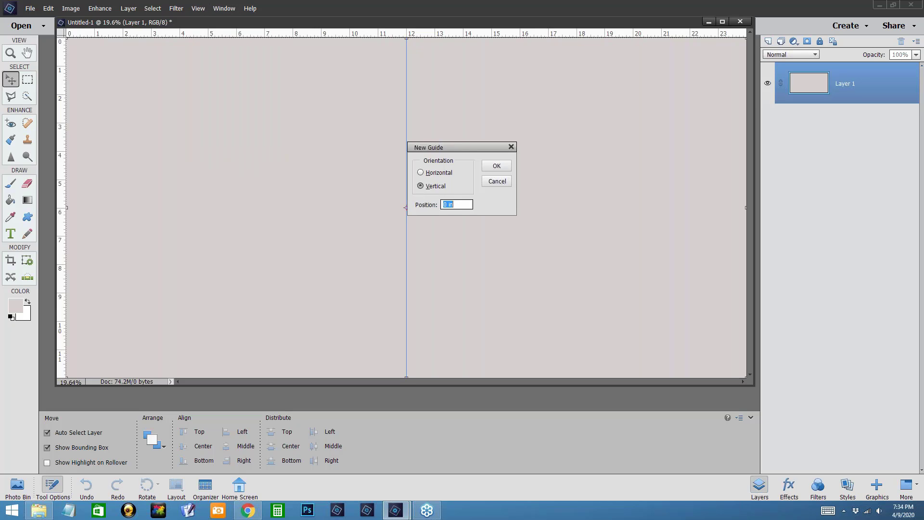
double_click(443, 204)
type("11.75")
left_click(497, 165)
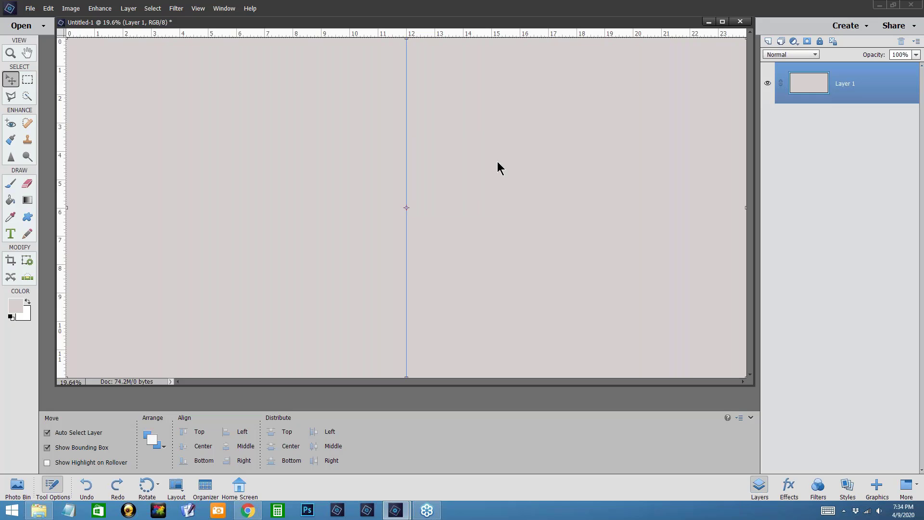
Step: Add a third vertical guide at 12.2 inches
left_click(198, 8)
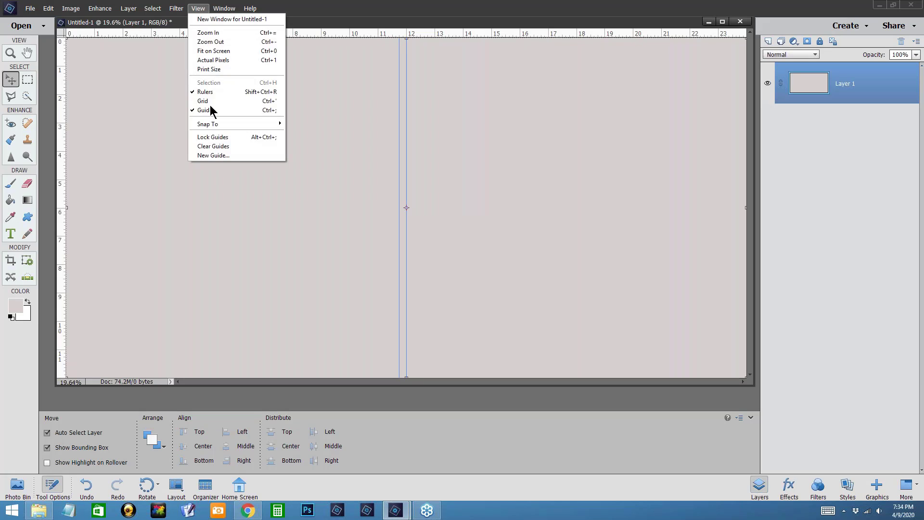
left_click(213, 155)
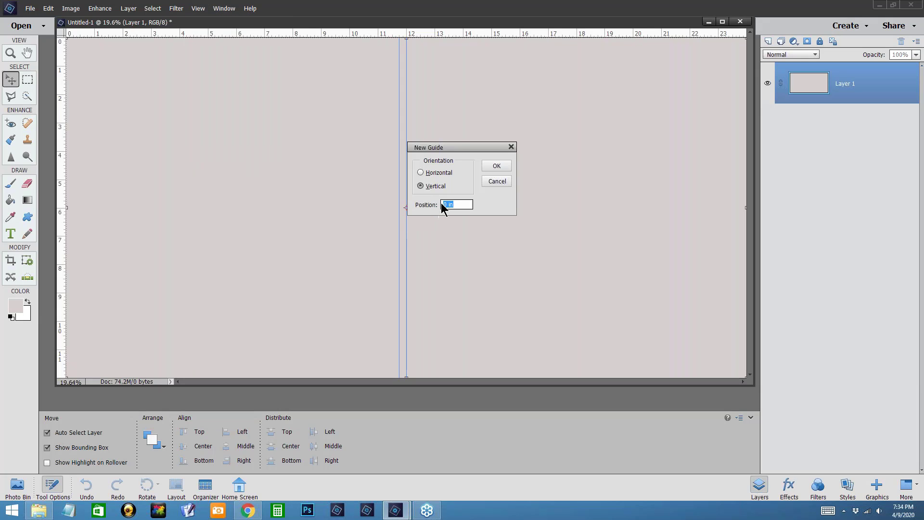
left_click(445, 204)
key("BackSpace")
type("12.25")
left_click(486, 167)
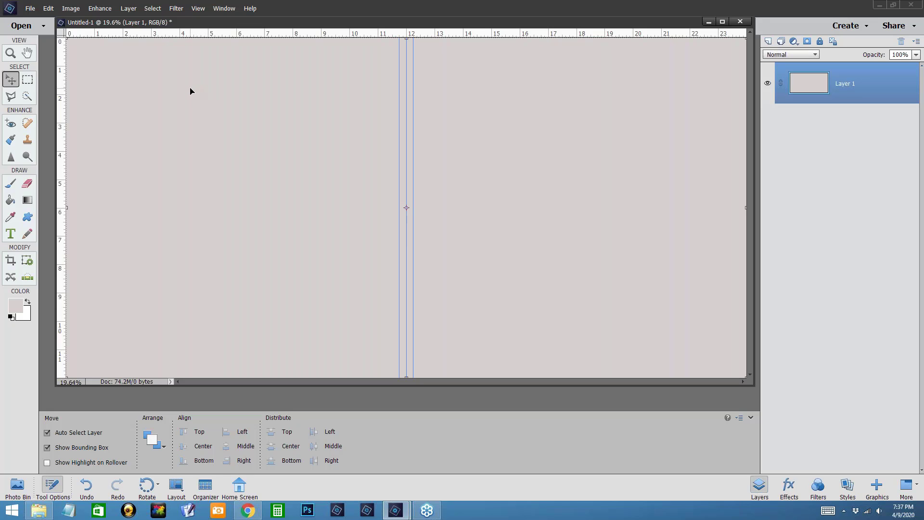
Step: Open paper02, paper03 and paper08 together from the DBL LO 01 folder
left_click(33, 9)
left_click(45, 29)
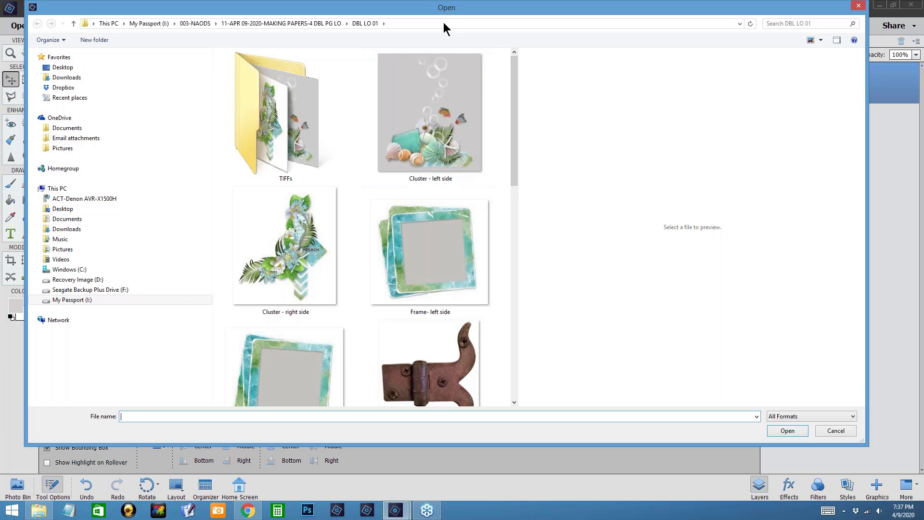
left_click(336, 25)
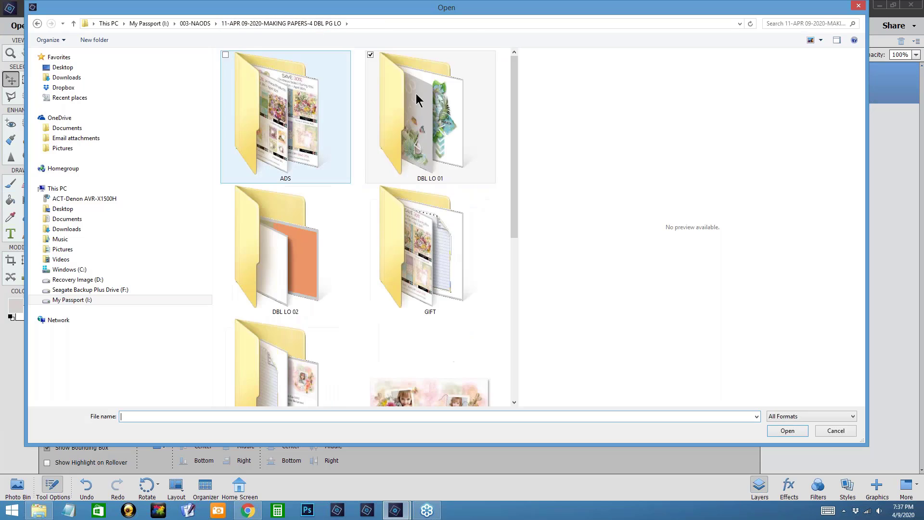
double_click(427, 118)
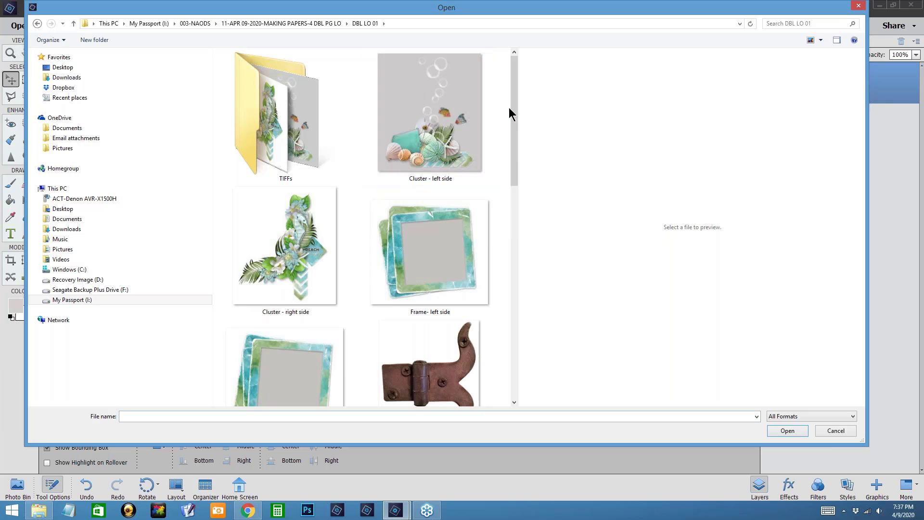
left_click_drag(514, 104, 514, 313)
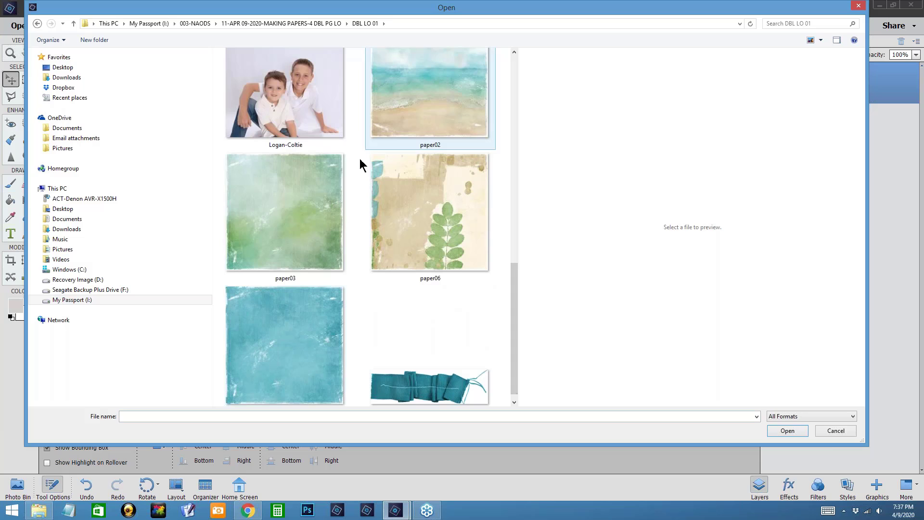
left_click(425, 89)
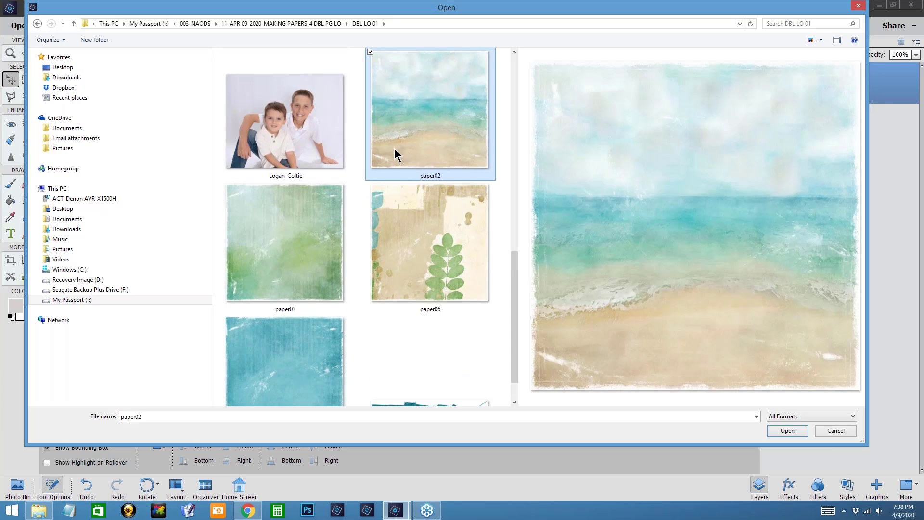
left_click(284, 238, "ctrl")
left_click(282, 343, "ctrl")
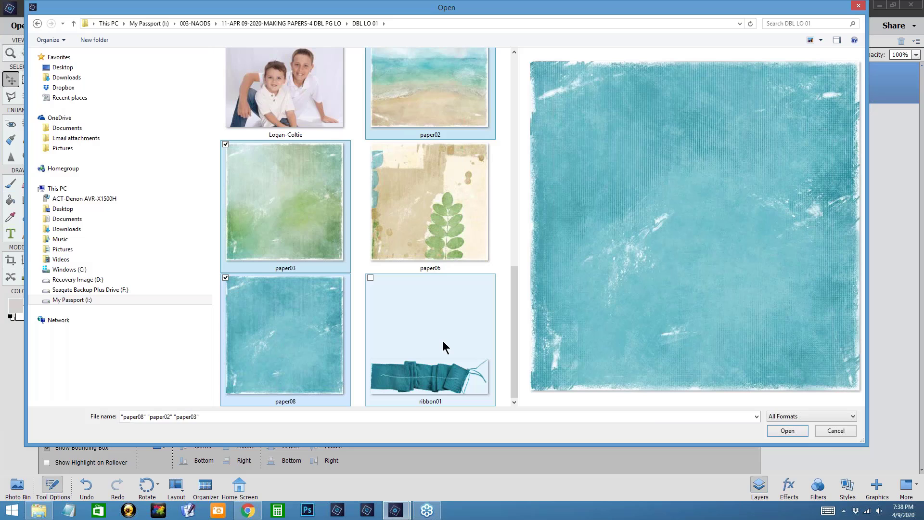
left_click(786, 430)
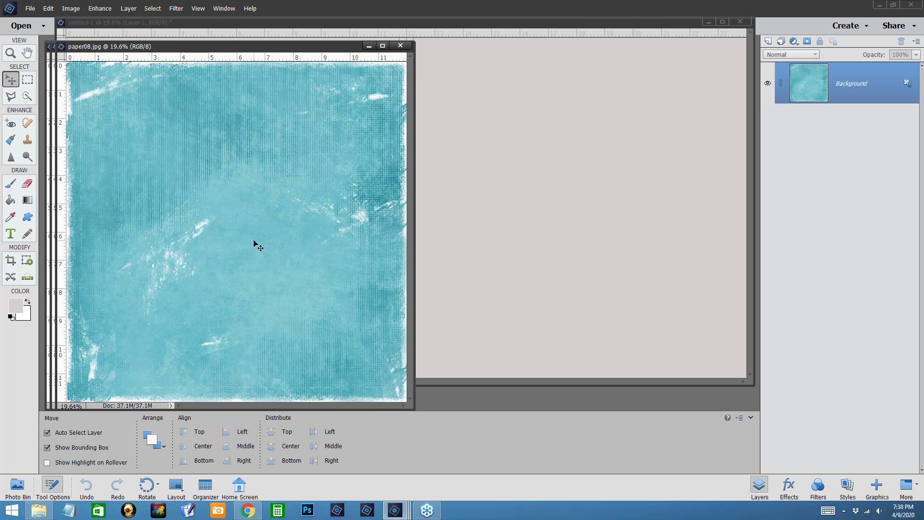
Step: Drag the blue paper08 into Untitled-1 to cover the page, then minimize paper08
left_click_drag(254, 244, 473, 239)
left_click_drag(528, 189, 320, 173)
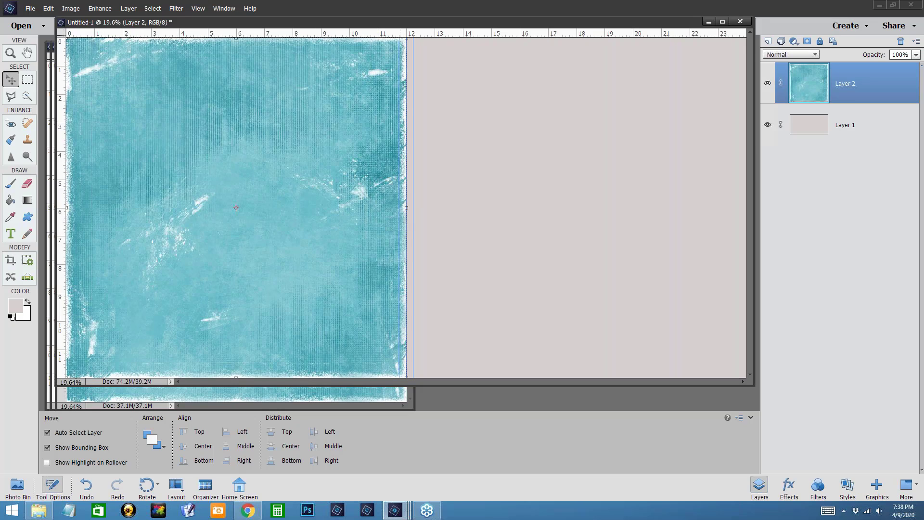
left_click(319, 397)
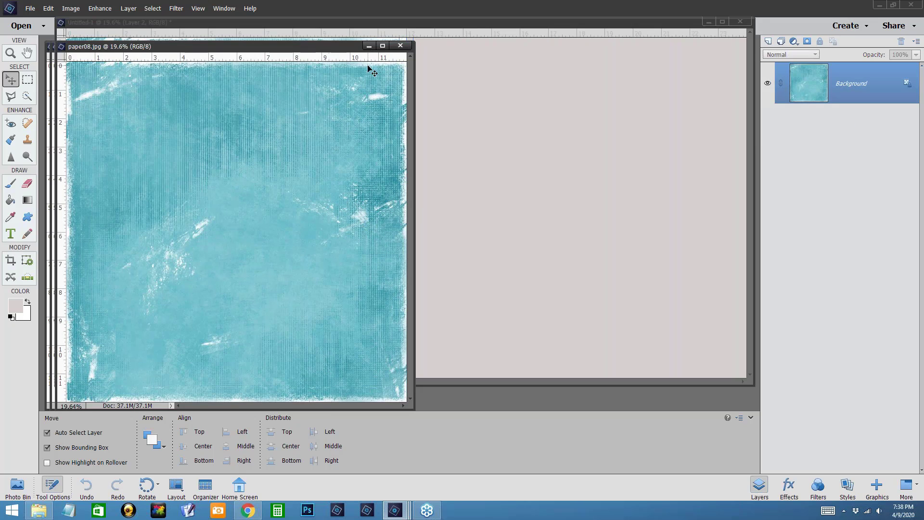
left_click(369, 47)
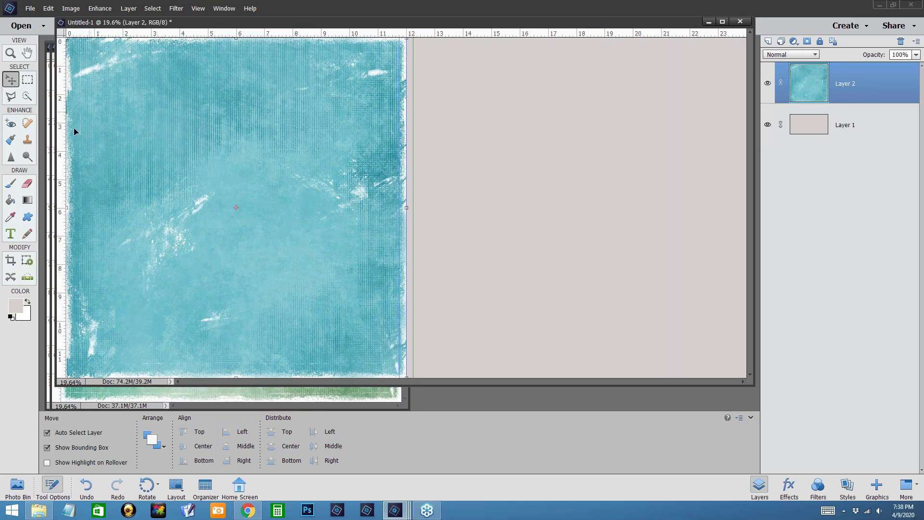
Step: Bring the paper03 window forward and move it aside
left_click(175, 395)
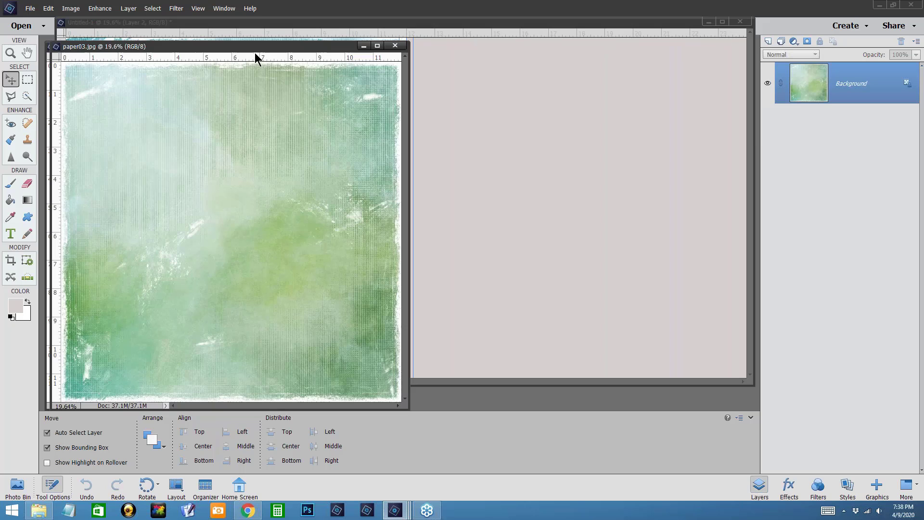
left_click_drag(273, 48, 378, 74)
left_click_drag(446, 88, 579, 105)
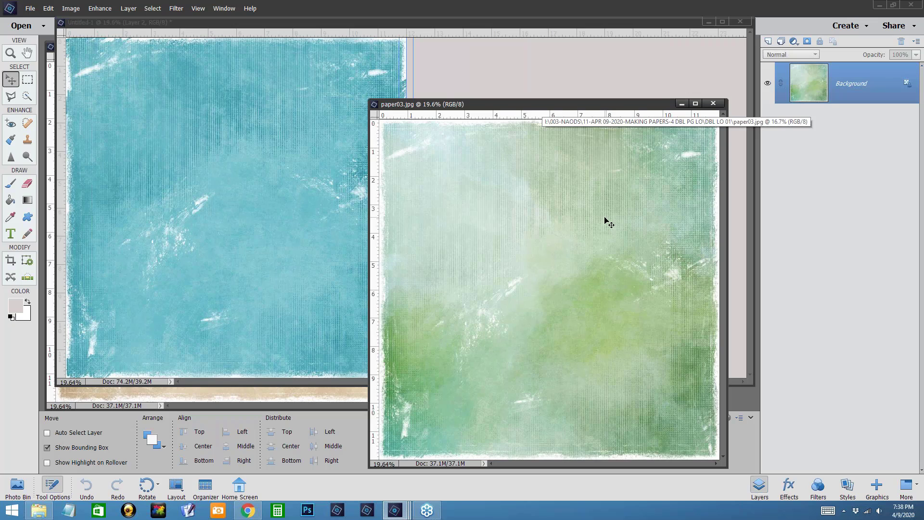
Step: Set paper03's document width to 9 inches with proportions constrained at 300 ppi
key("ctrl+alt+i")
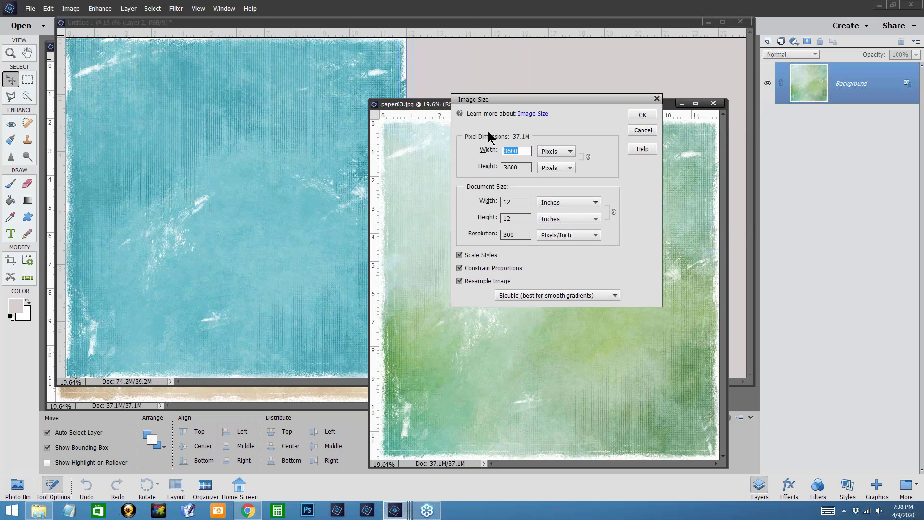
left_click(77, 13)
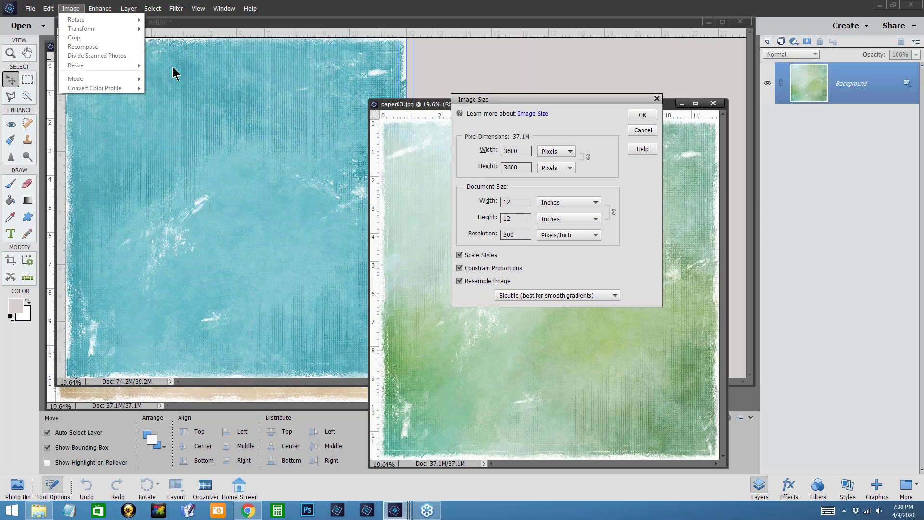
left_click(527, 99)
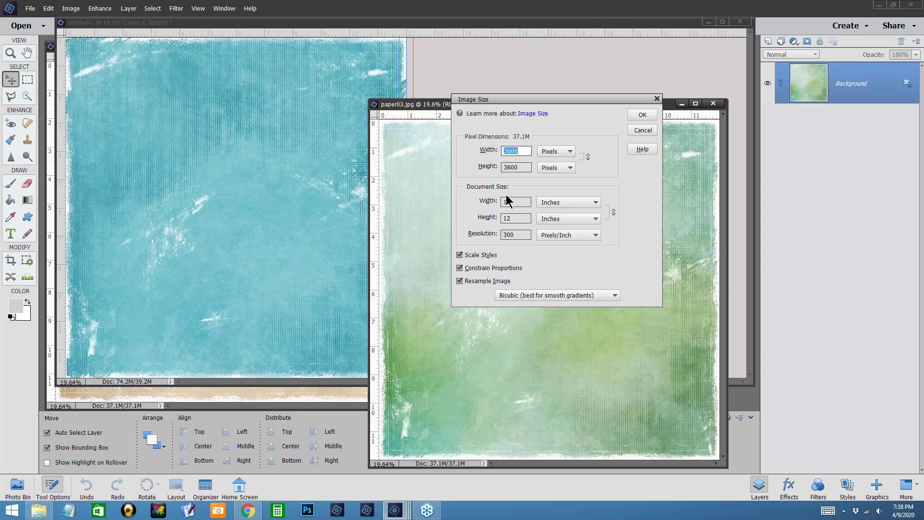
left_click_drag(514, 202, 502, 202)
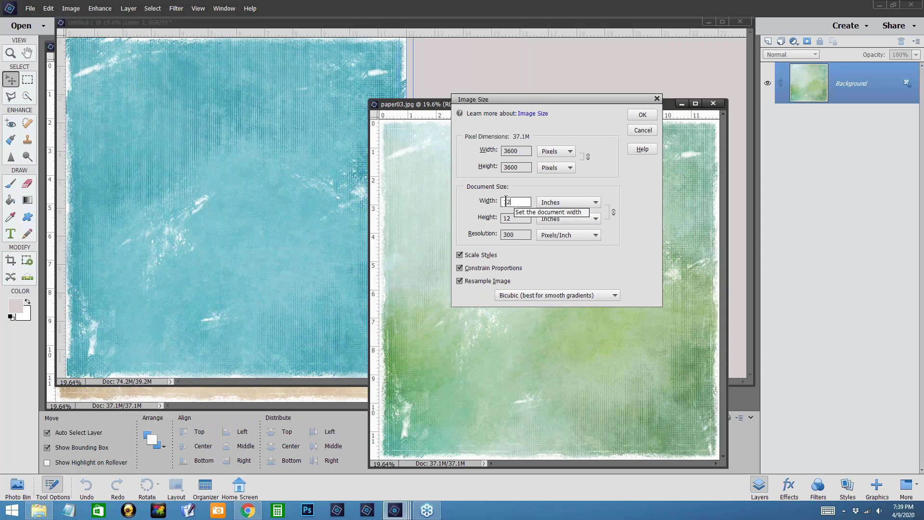
type("9")
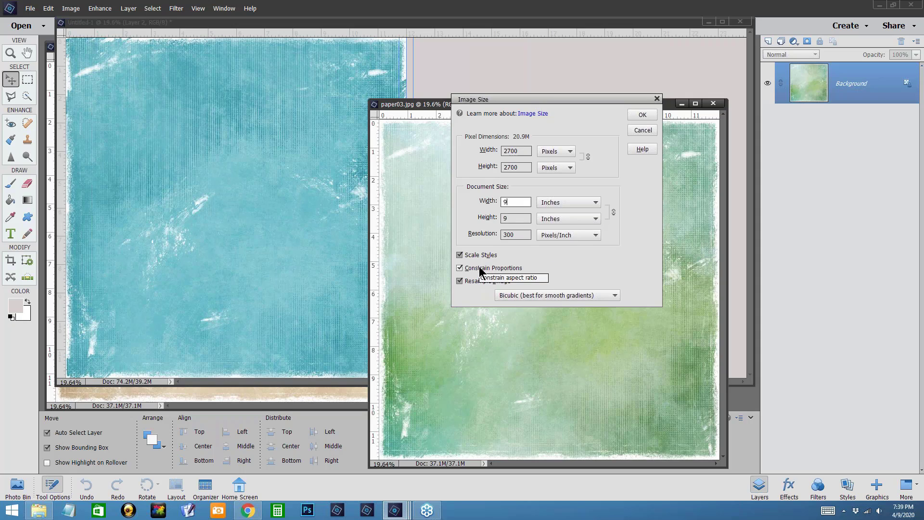
left_click(643, 116)
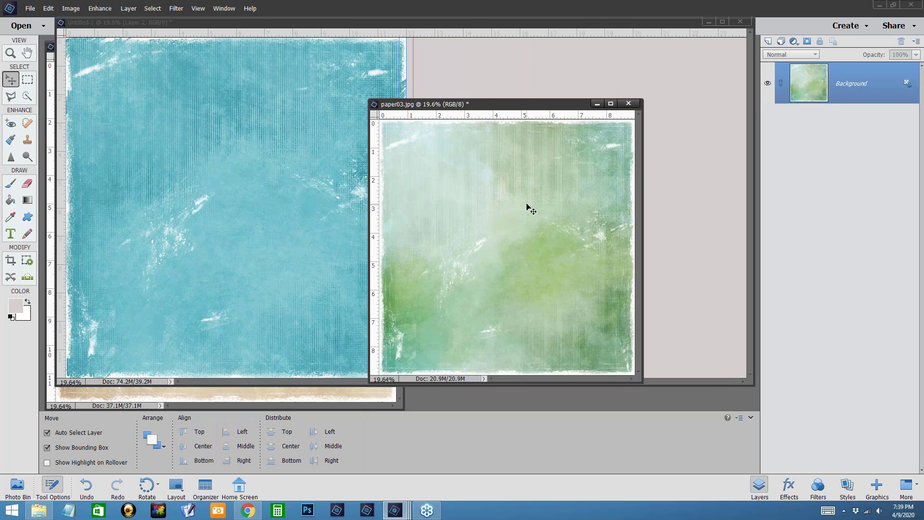
Step: Drag the green paper03 onto the blue Untitled-1 page as a new layer
left_click_drag(528, 208, 320, 184)
left_click(494, 199)
left_click_drag(514, 105, 520, 171)
left_click_drag(483, 237, 228, 114)
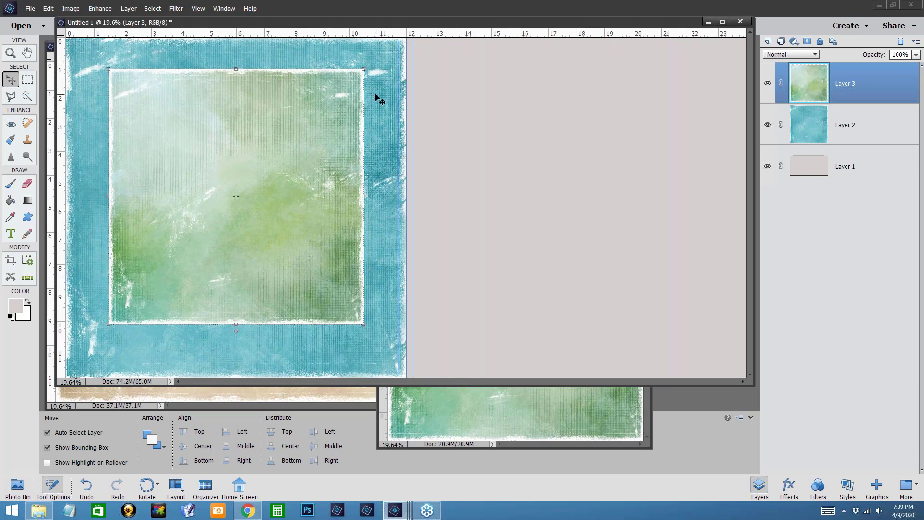
left_click_drag(328, 102, 320, 103)
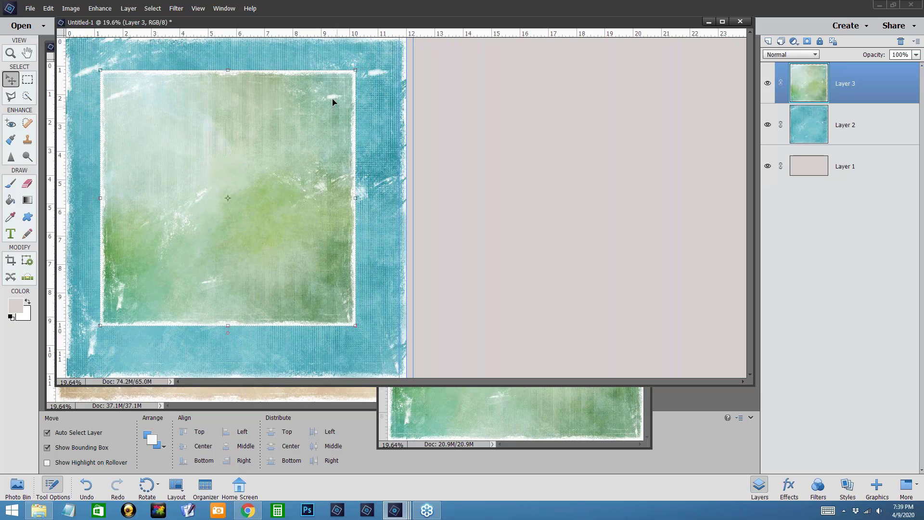
Step: Rotate the green paper about 3 degrees and commit the transform
left_click(359, 328)
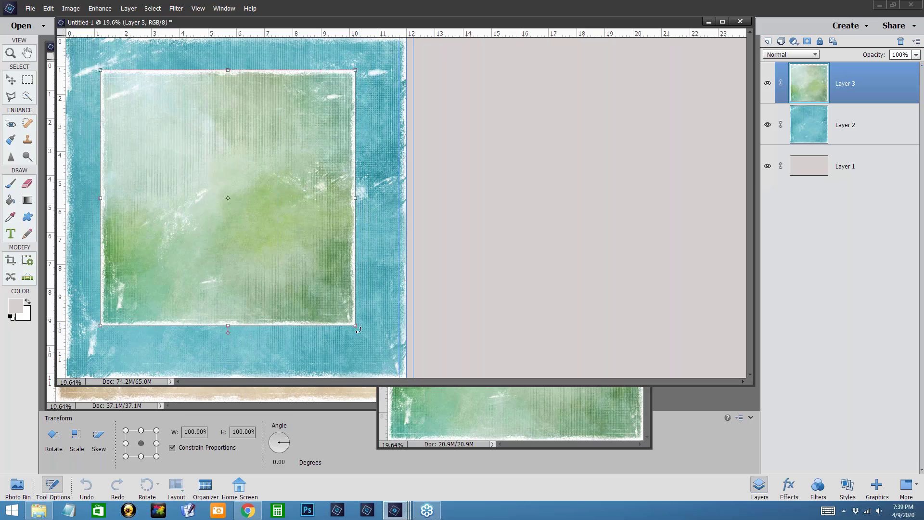
left_click_drag(358, 330, 355, 339)
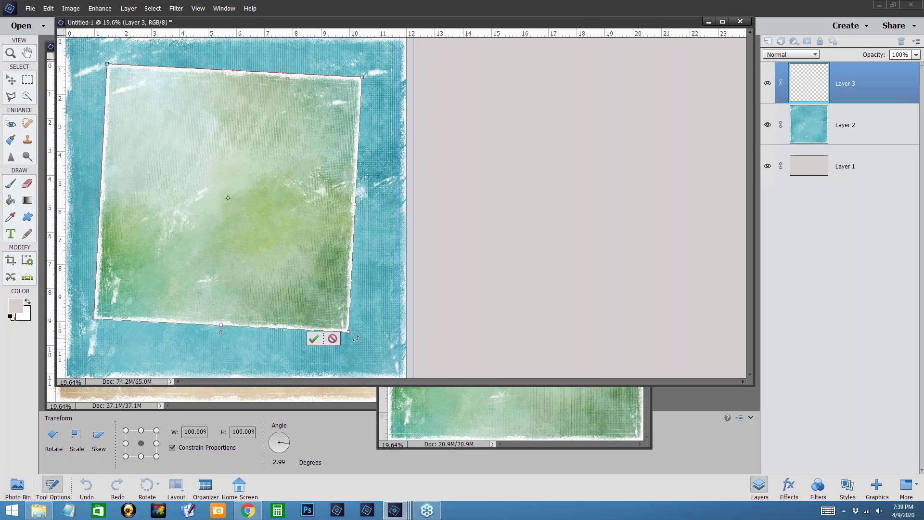
left_click(314, 339)
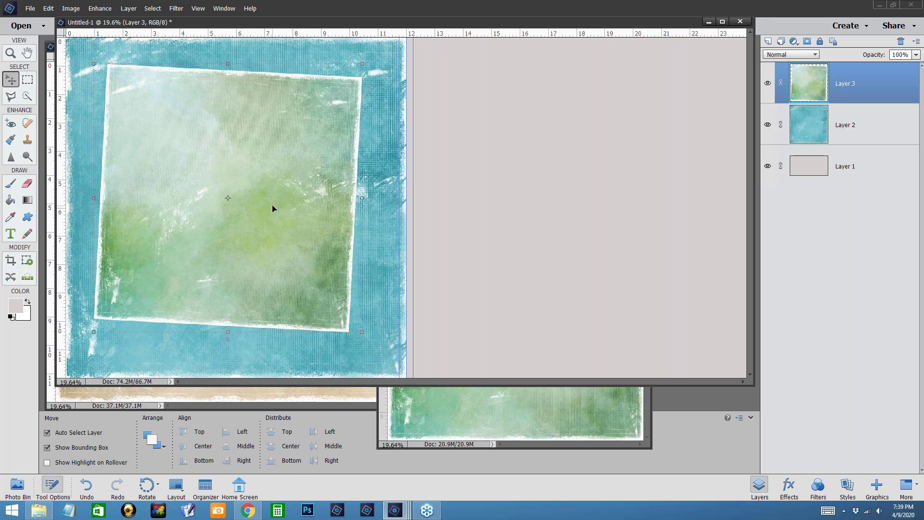
Step: Minimize paper03 and resize the beach paper02 to 9.25 inches wide
left_click(429, 395)
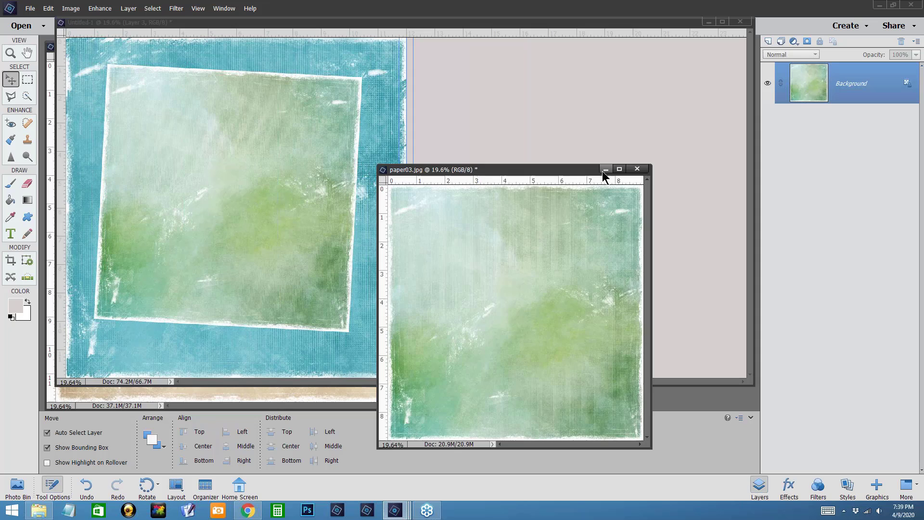
left_click(602, 171)
left_click(213, 395)
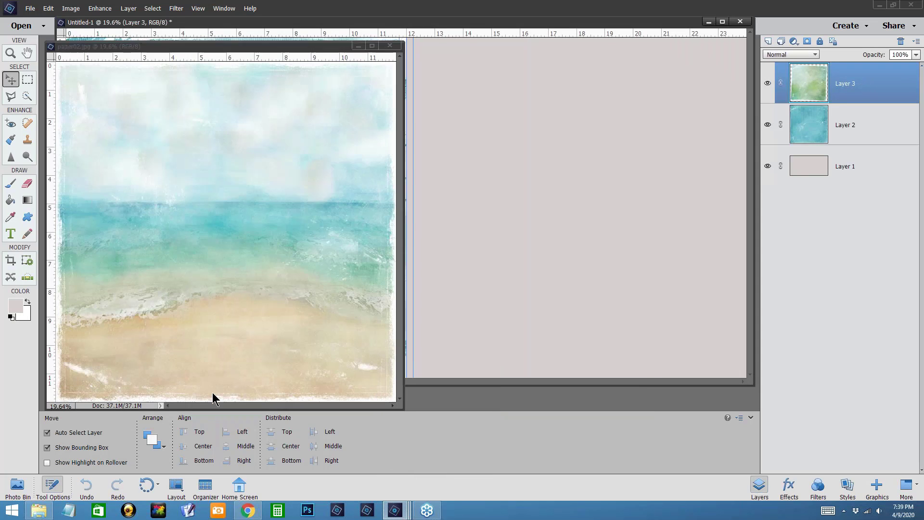
left_click_drag(257, 45, 550, 118)
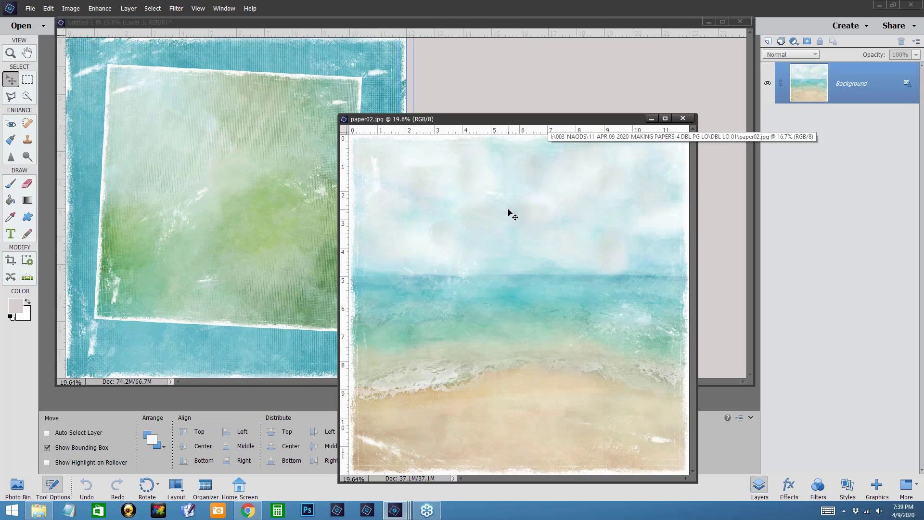
key("ctrl+alt+i")
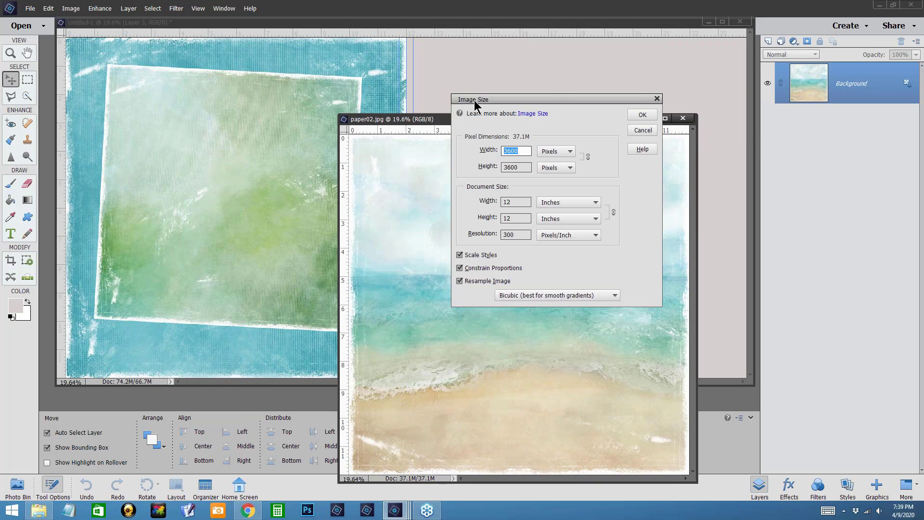
double_click(510, 202)
type("9")
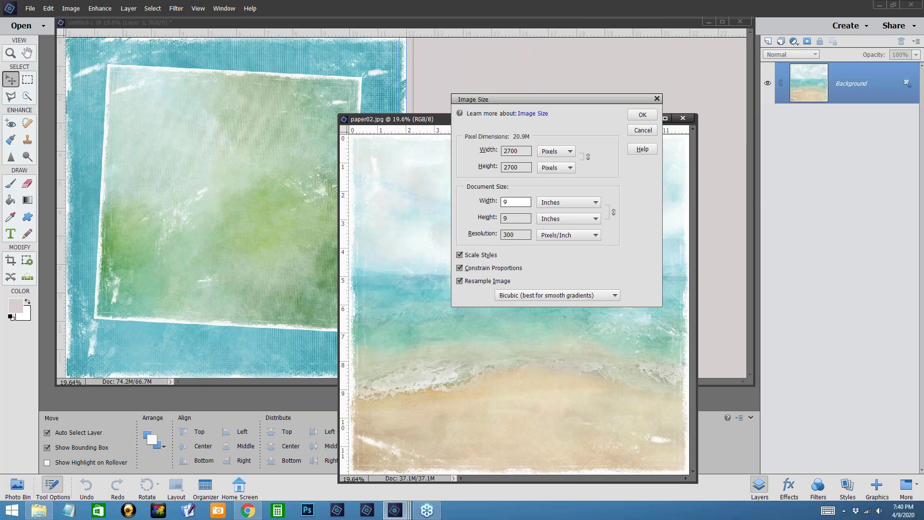
type(".25")
left_click(642, 115)
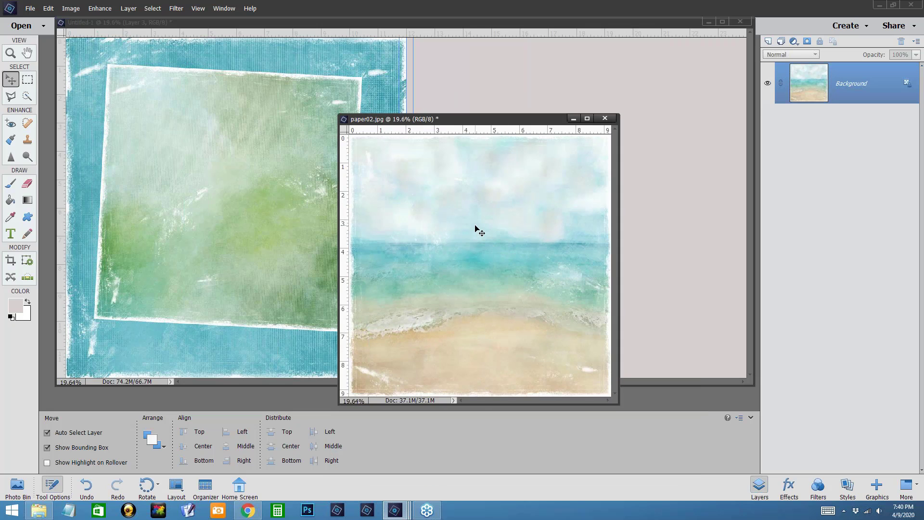
Step: Drag paper02 onto the page over the green paper and nudge both layers into place
left_click_drag(358, 202, 236, 150)
left_click_drag(234, 76, 243, 71)
left_click_drag(273, 128, 279, 125)
left_click_drag(360, 102, 361, 99)
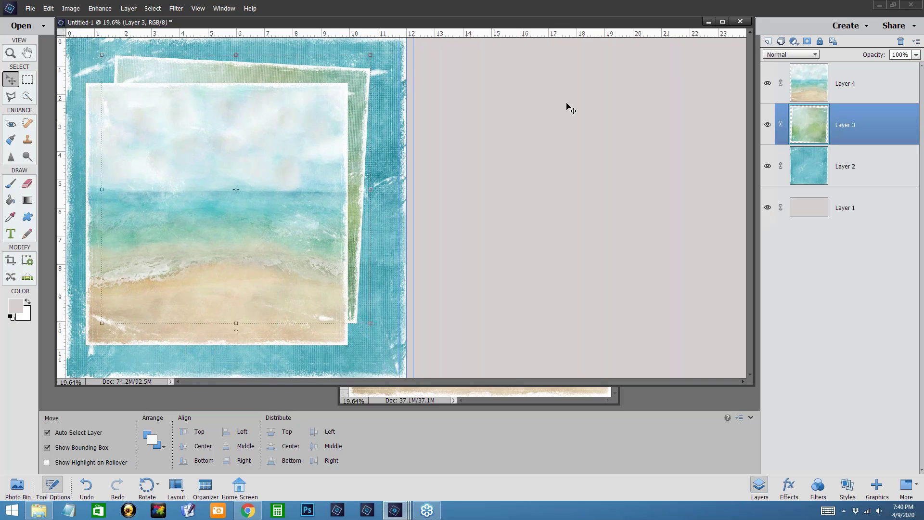
Step: Rename the blue paper layer to BG
left_click(844, 166)
double_click(842, 166)
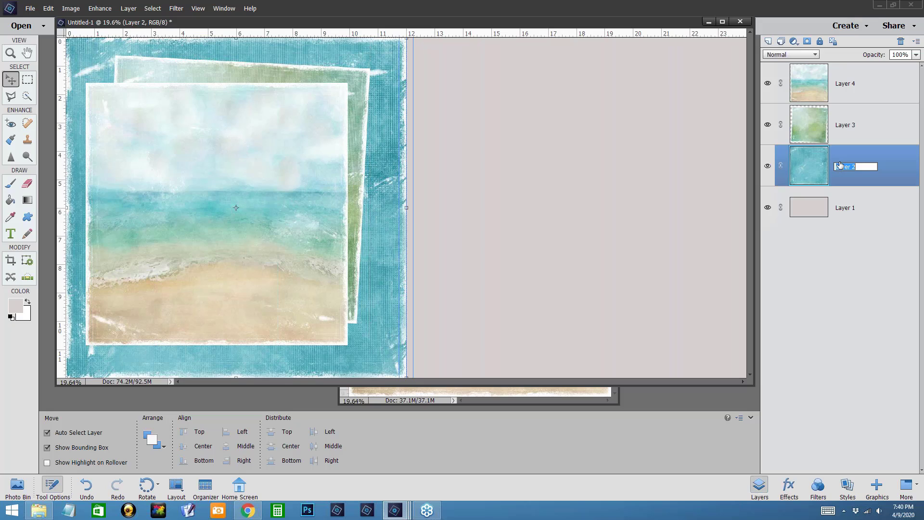
type("BG")
key("Return")
Step: Rename the green layer to paper 1 and start naming the beach layer paper 2
double_click(849, 126)
left_click(849, 126)
double_click(855, 124)
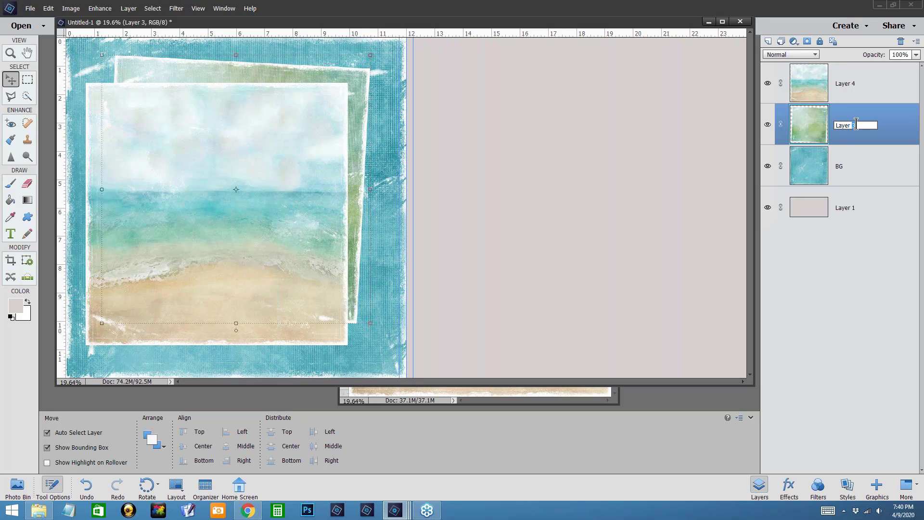
key("ctrl+a")
type("paper 1")
double_click(848, 84)
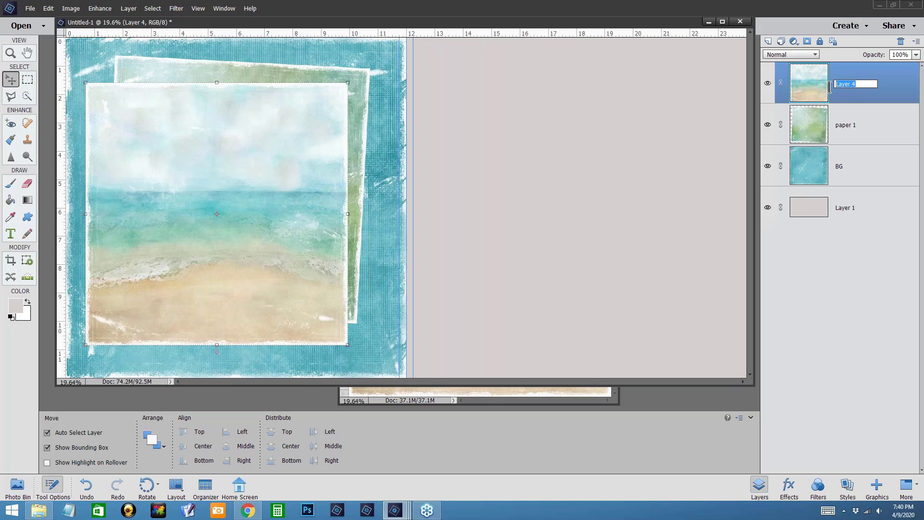
type("pap")
Step: Finish naming paper 2, then give paper 1 and paper 2 SD-DropShadows drop shadows
key("Return")
left_click(345, 77)
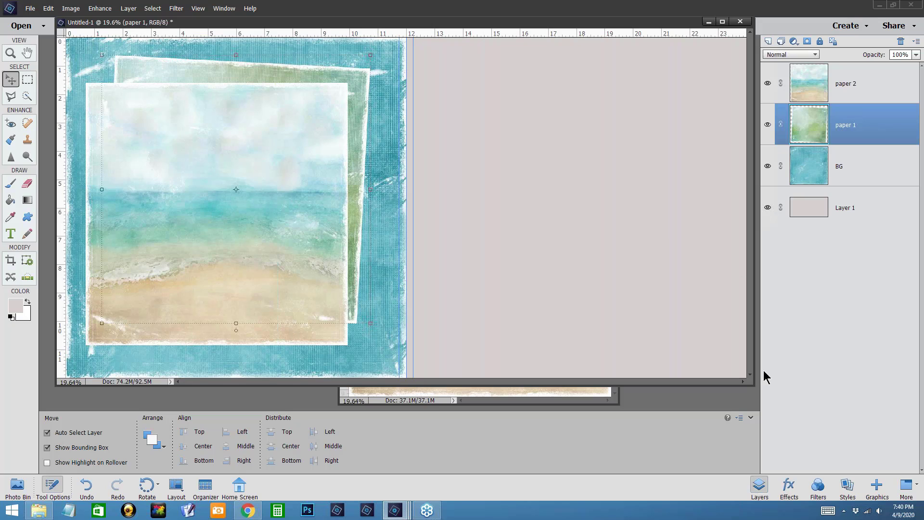
left_click(849, 488)
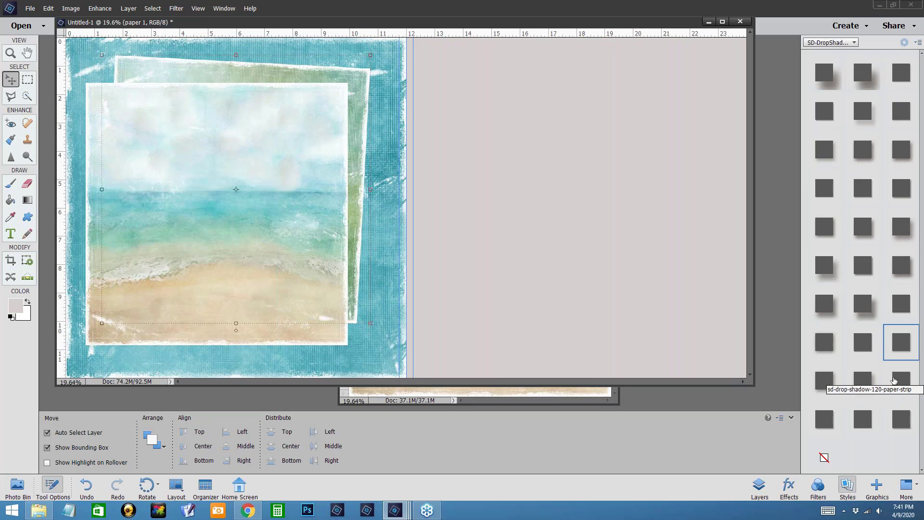
left_click(901, 343)
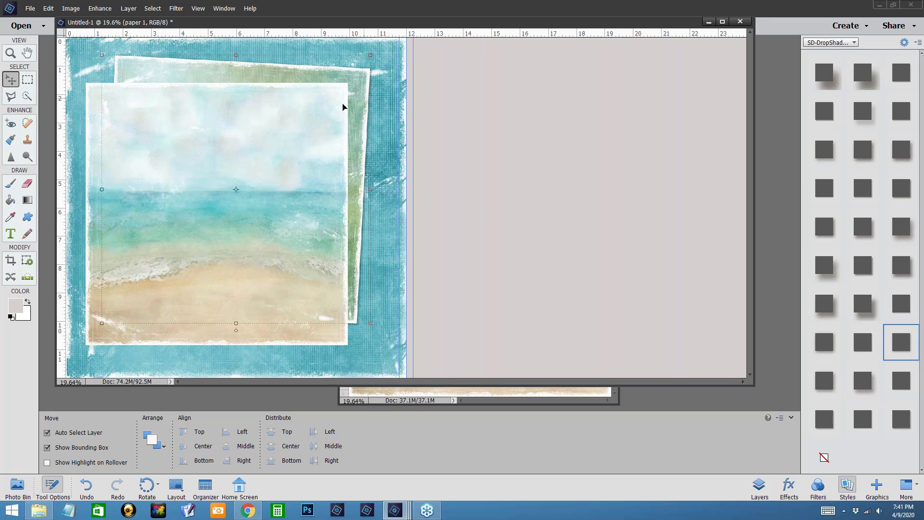
left_click(285, 127)
left_click(898, 344)
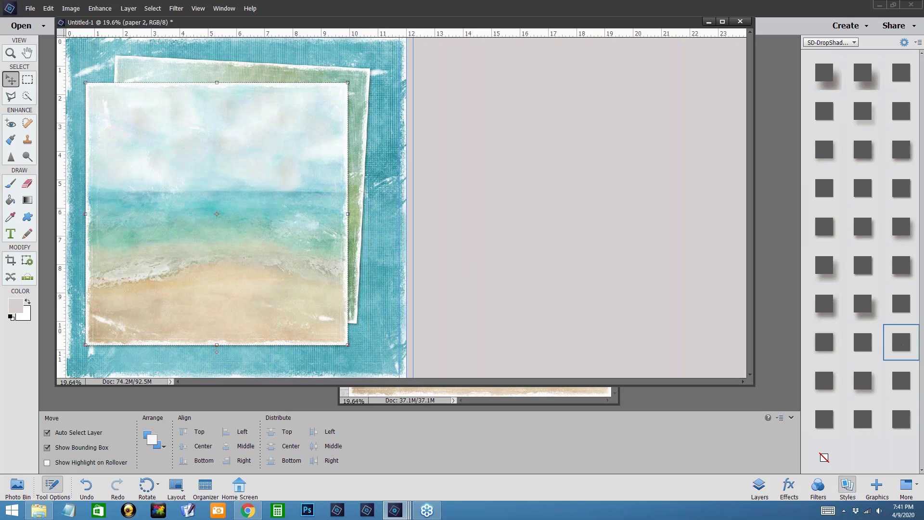
left_click(760, 486)
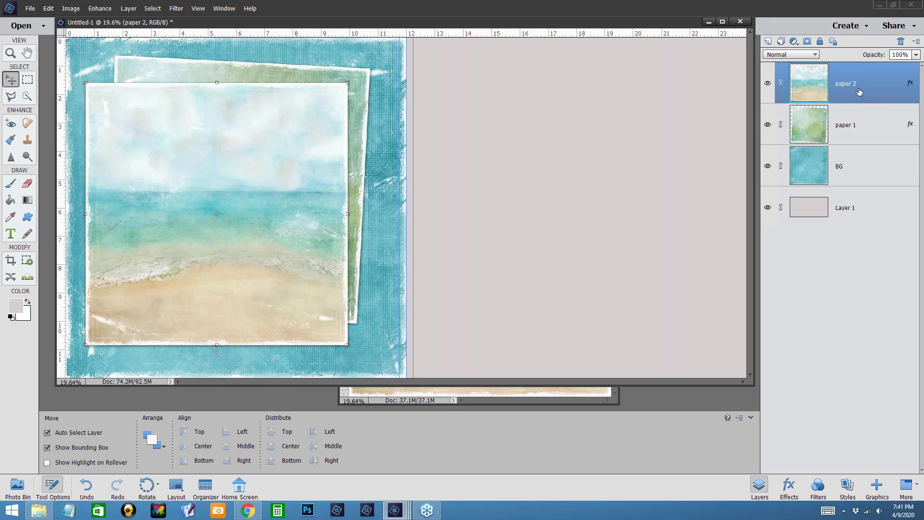
Step: Open the Frame- left side file together with the boys' photo
left_click(31, 9)
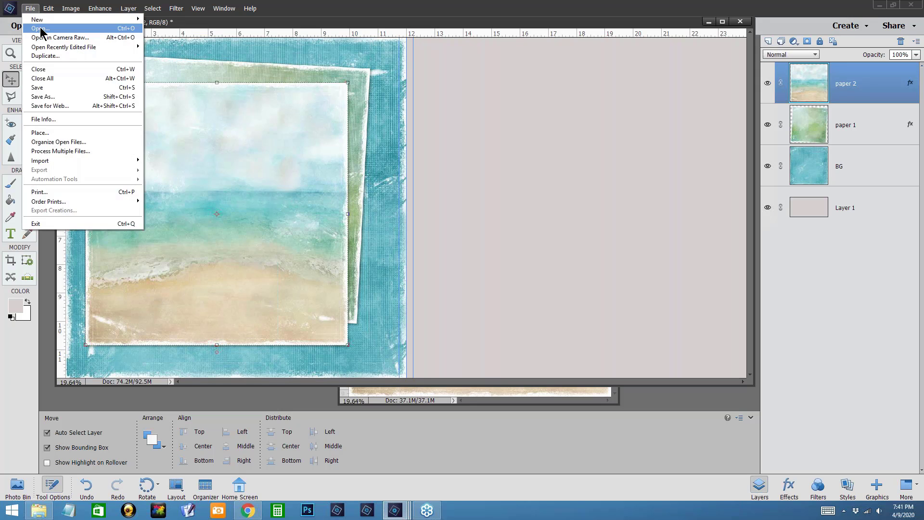
left_click(41, 30)
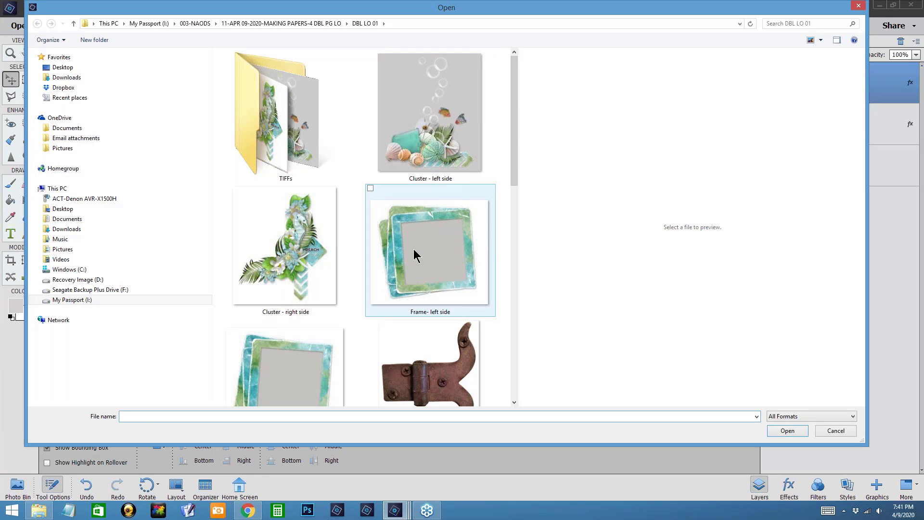
left_click(414, 249)
left_click_drag(512, 171, 507, 294)
left_click(345, 325, "ctrl")
left_click(792, 431)
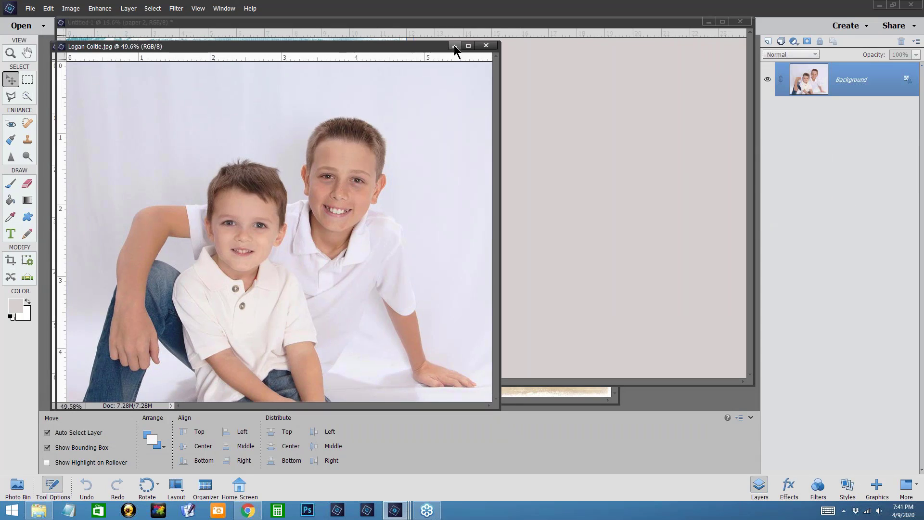
left_click(450, 44)
Step: Check the frame's clip pic here, middle and bottom frame layers by hiding and reshowing them
left_click_drag(287, 49, 522, 98)
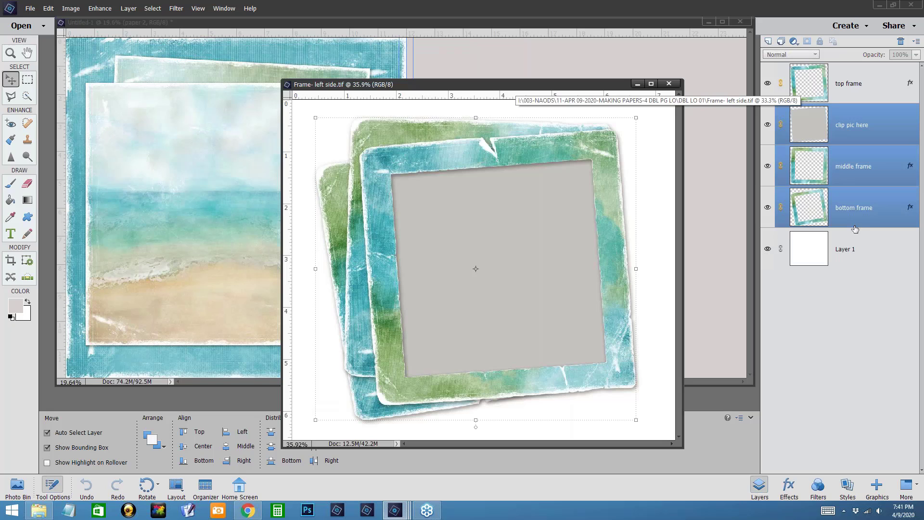
left_click(768, 124)
left_click(768, 165)
left_click(768, 208)
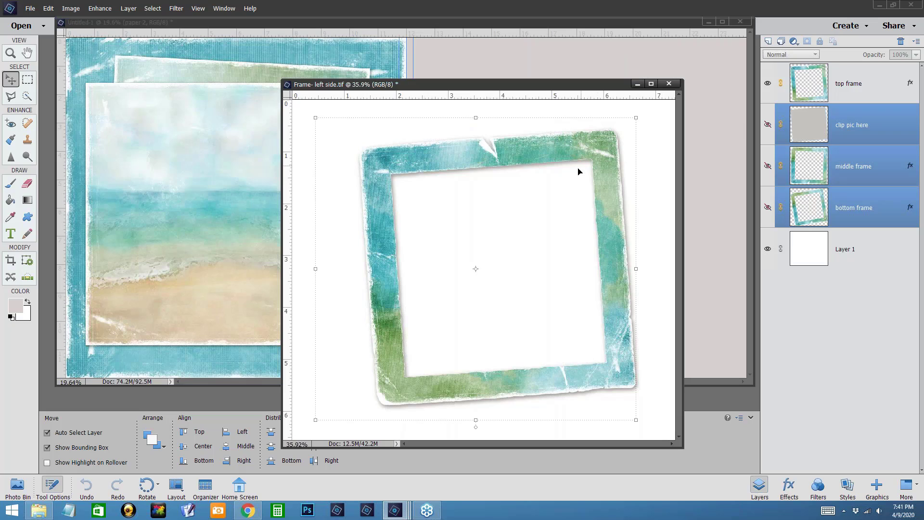
left_click(768, 126)
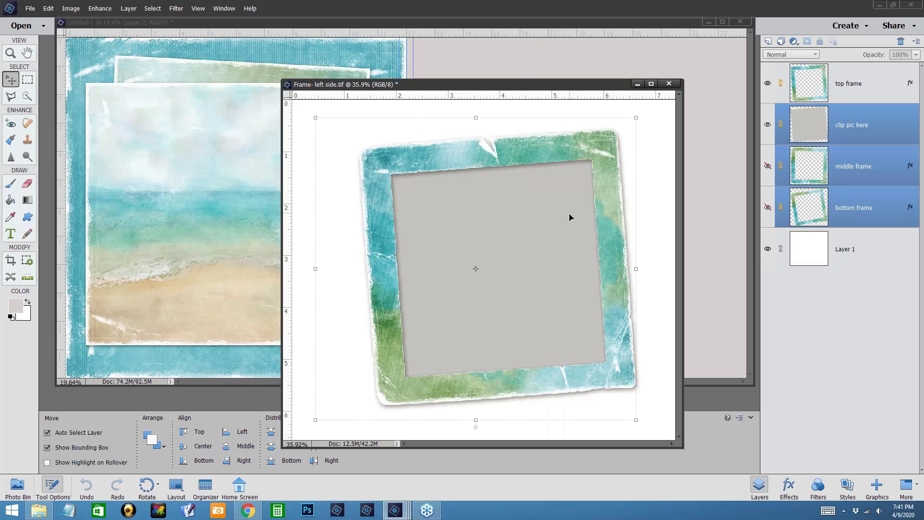
left_click(767, 166)
left_click(767, 208)
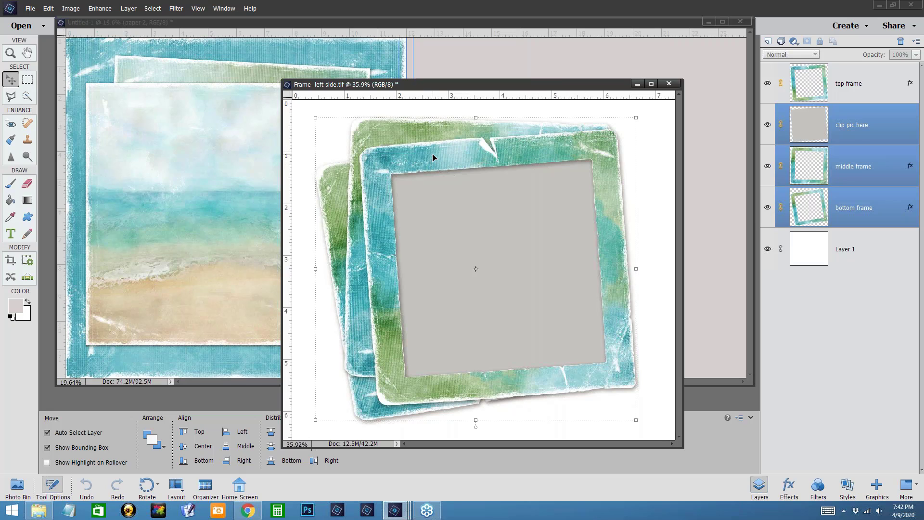
Step: Drag the stacked frame layers onto the Untitled-1 beach page and close the frame file
left_click_drag(433, 158, 194, 129)
left_click(505, 413)
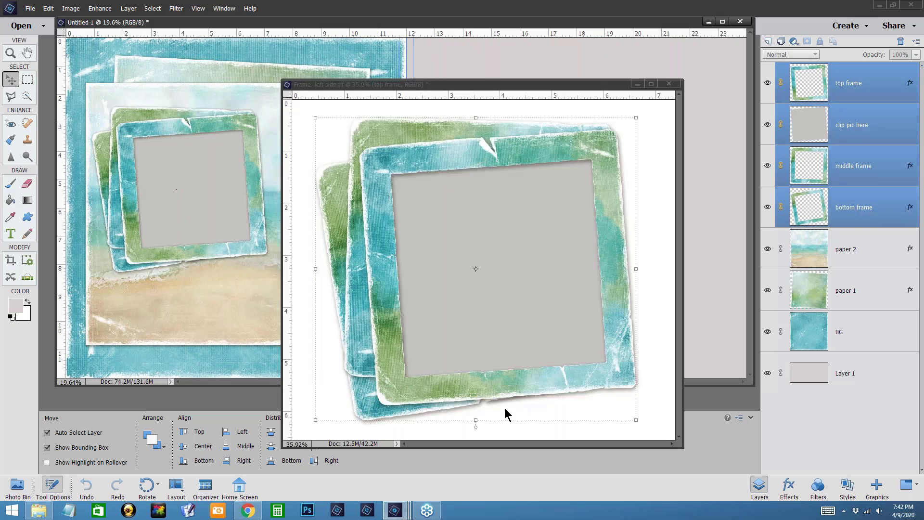
left_click(673, 85)
Step: Discard the frame file's changes, then bring the boys' photo onto the page, tilted over the frame
left_click(468, 252)
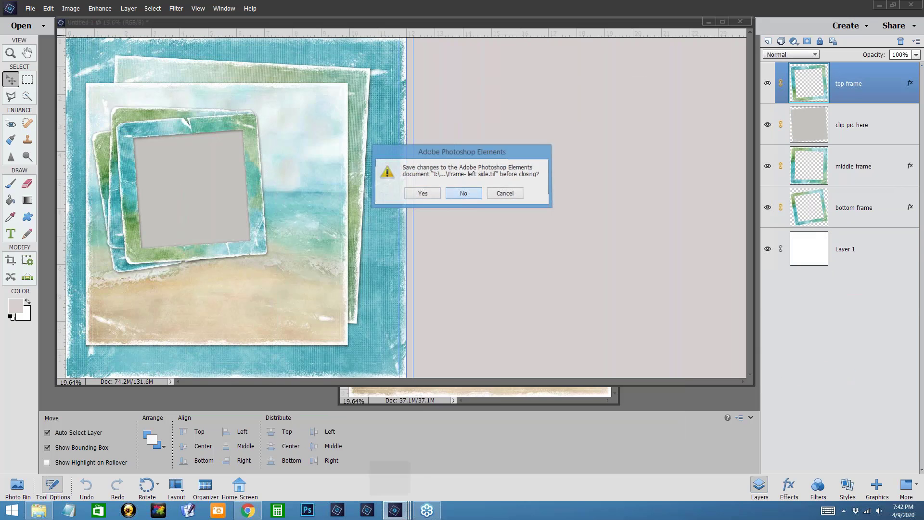
left_click_drag(375, 46, 585, 131)
left_click_drag(484, 184, 214, 174)
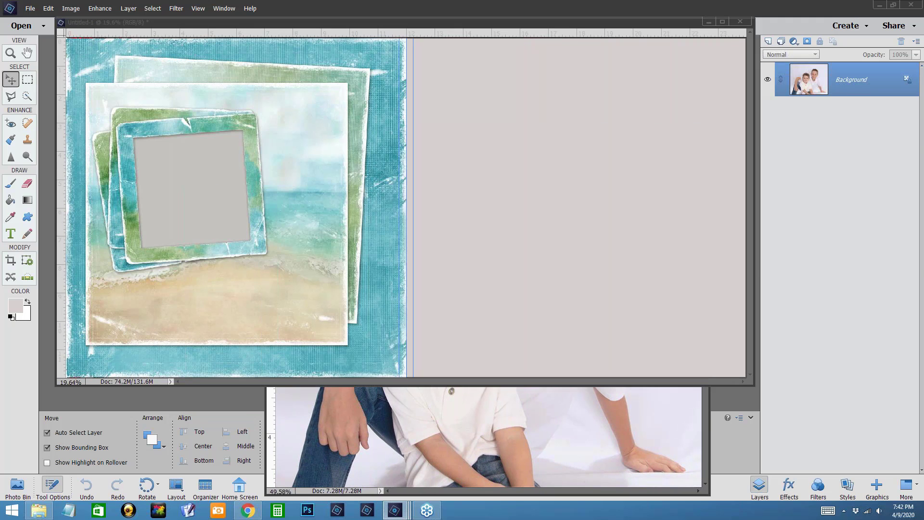
left_click_drag(270, 169, 283, 131)
key("Return")
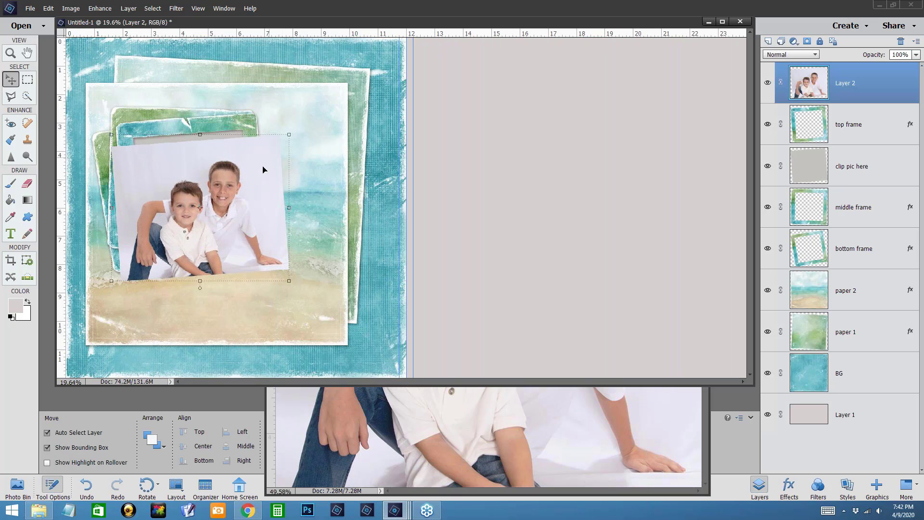
left_click_drag(254, 187, 249, 169)
Step: Move the photo layer just below top frame and rename it pic
left_click_drag(844, 86, 850, 140)
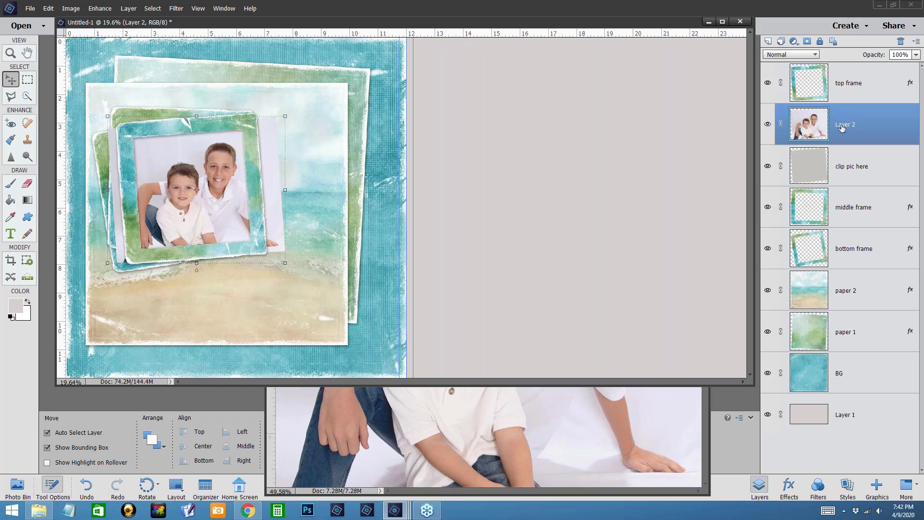
double_click(843, 126)
type("pic")
key("Return")
Step: Nudge the photo into the frame opening and enlarge it very slightly
left_click_drag(203, 202, 196, 194)
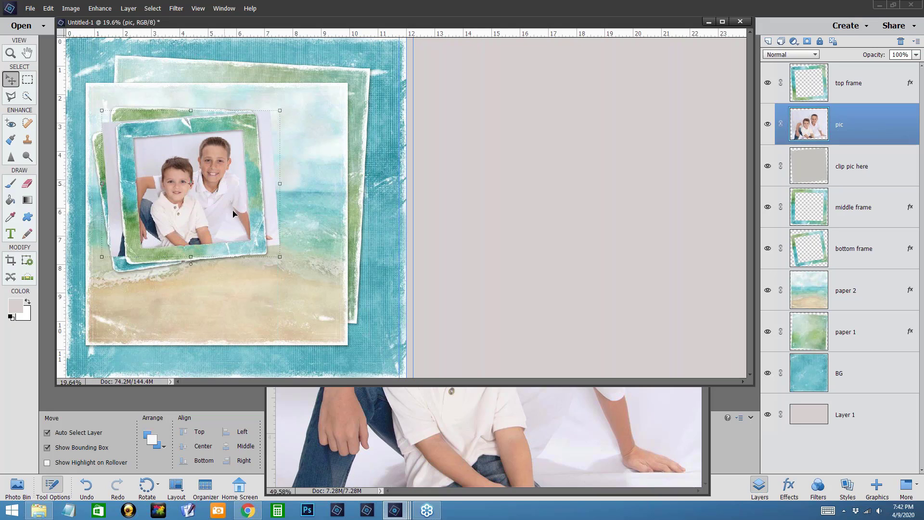
key("shift+Right")
key("shift+Right")
key("shift+Right")
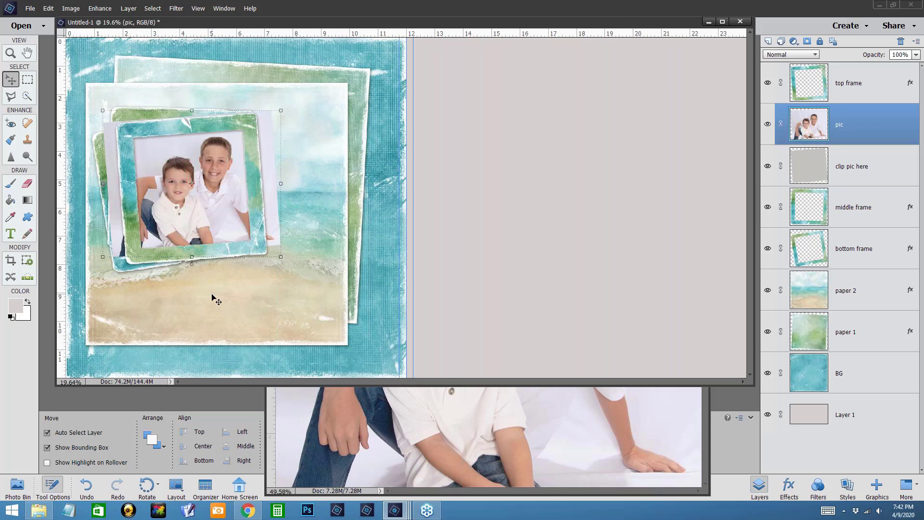
key("shift+Right")
key("shift+Right")
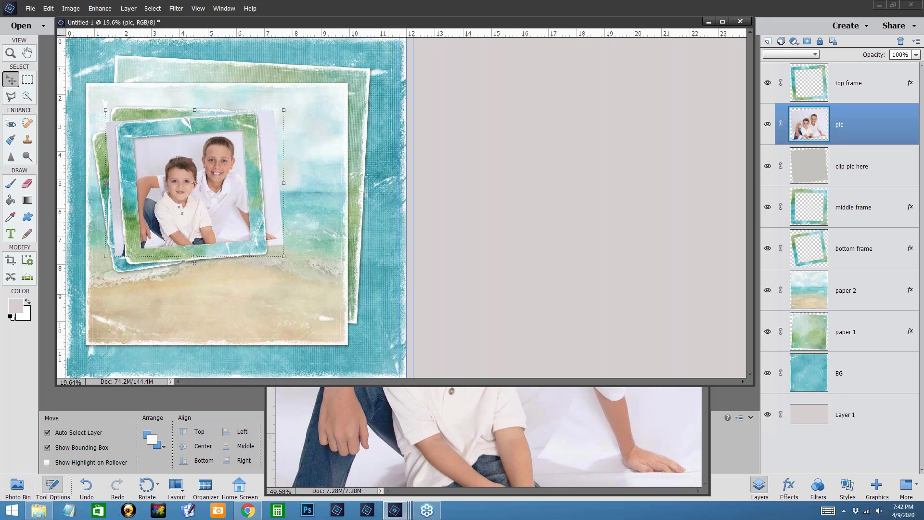
key("shift+Up")
key("shift+Up")
key("shift+Up")
key("shift+Up")
key("shift+Up")
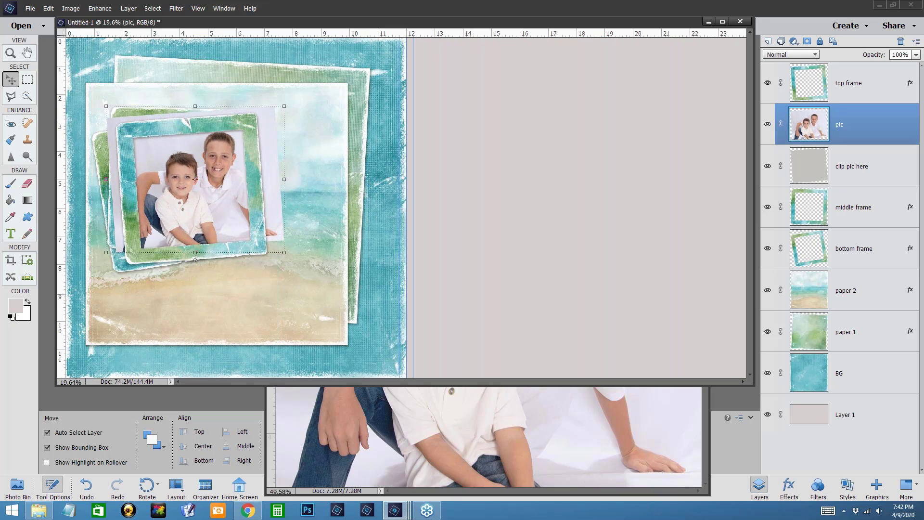
key("shift+Right")
left_click_drag(195, 260, 196, 260)
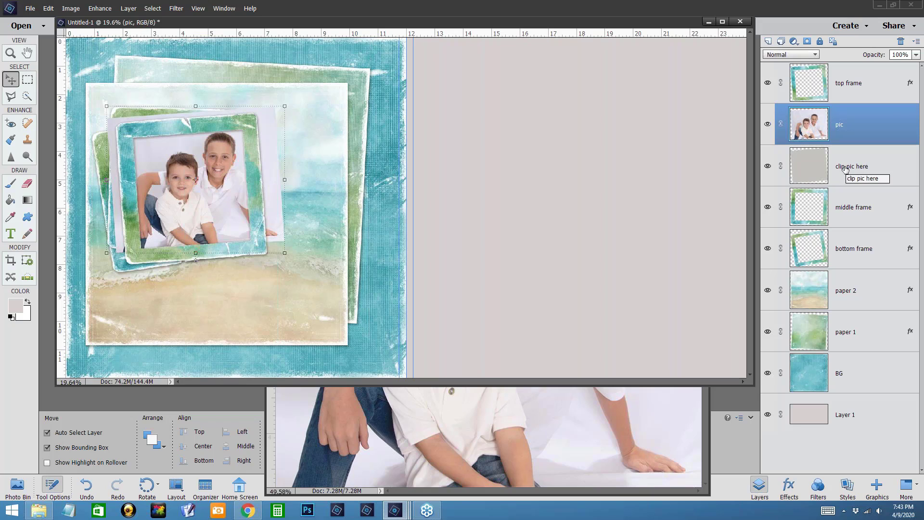
Step: Using Ctrl+G and the layer menu's clipping mask, clip the pic photo to clip pic here
key("ctrl")
key("ctrl+g")
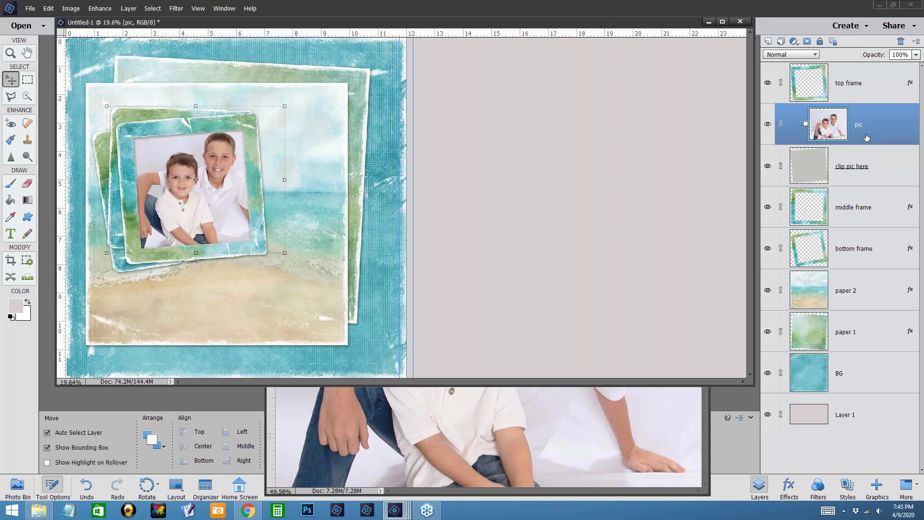
key("ctrl+g")
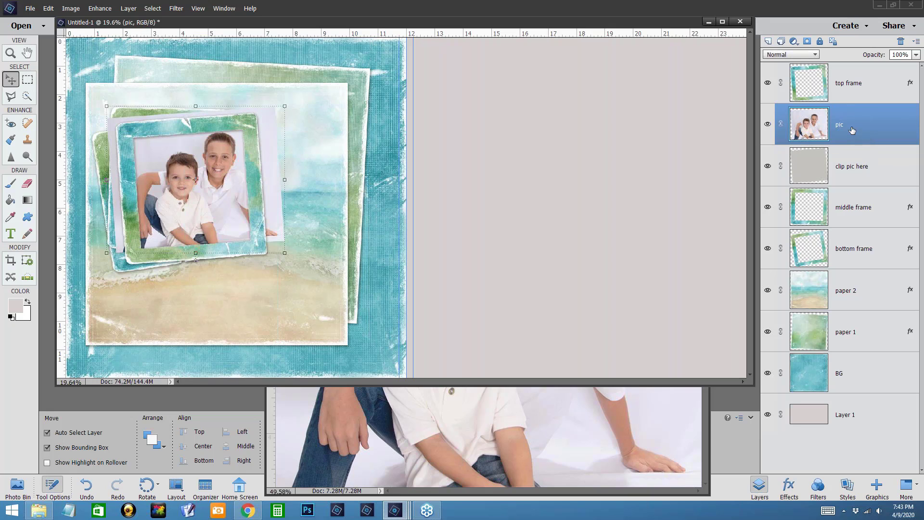
right_click(857, 127)
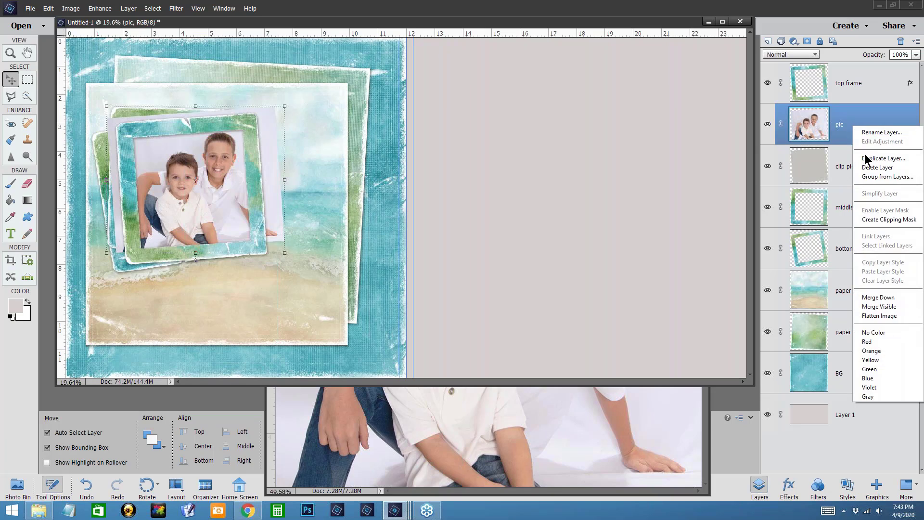
left_click(874, 221)
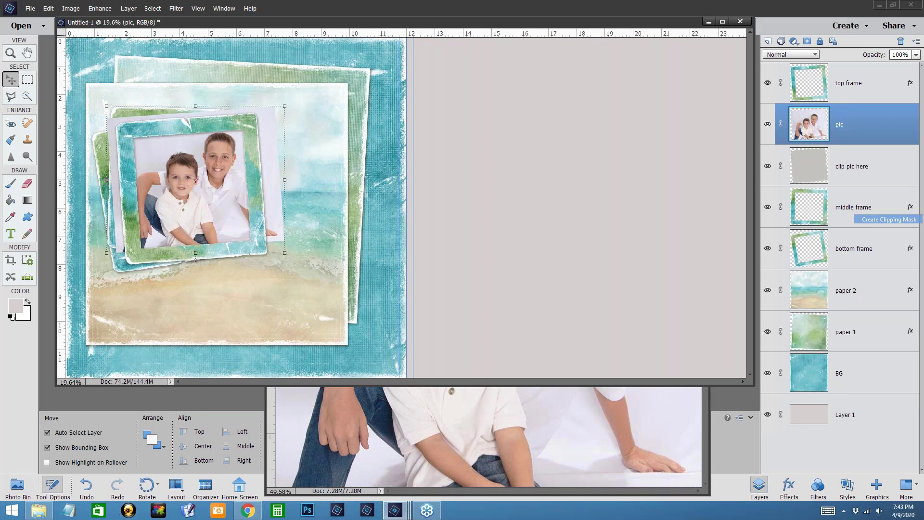
right_click(874, 139)
left_click(879, 230)
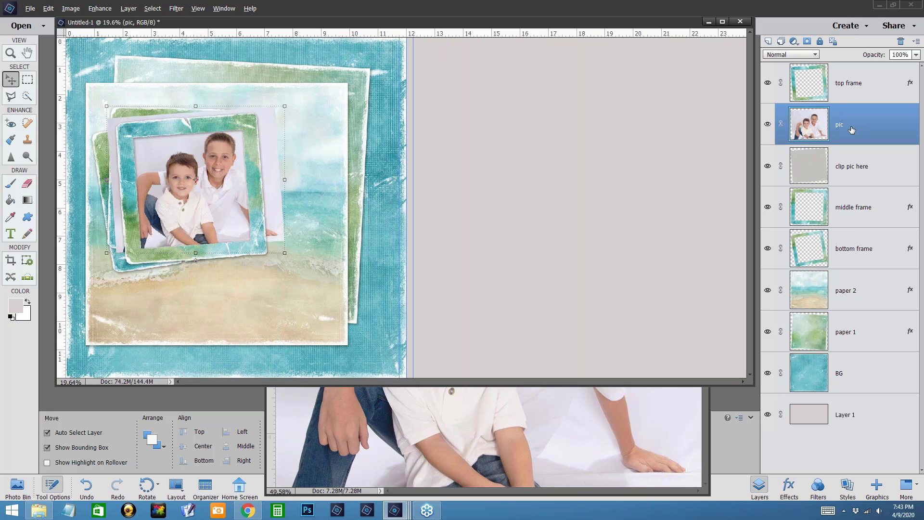
left_click_drag(852, 129, 851, 141)
left_click(852, 142, "alt")
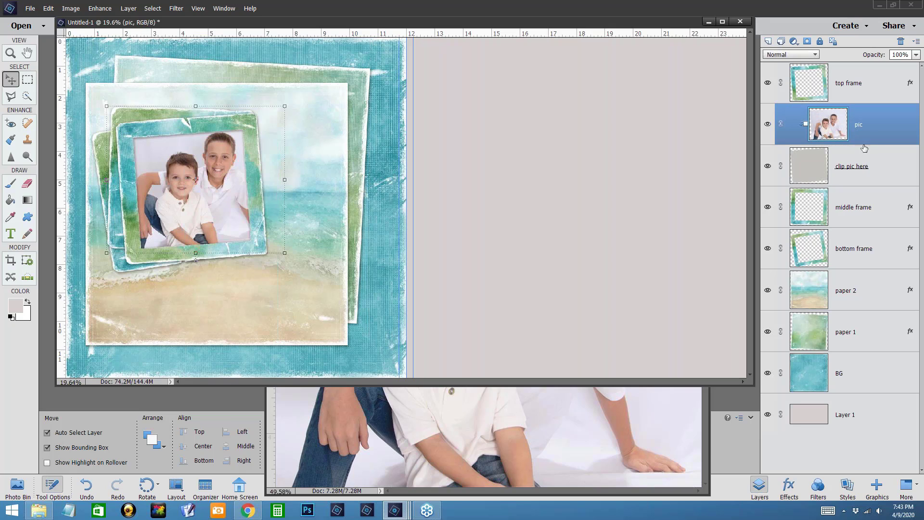
Step: Select the layers from top frame to bottom frame and link them with the pic photo
left_click(862, 95)
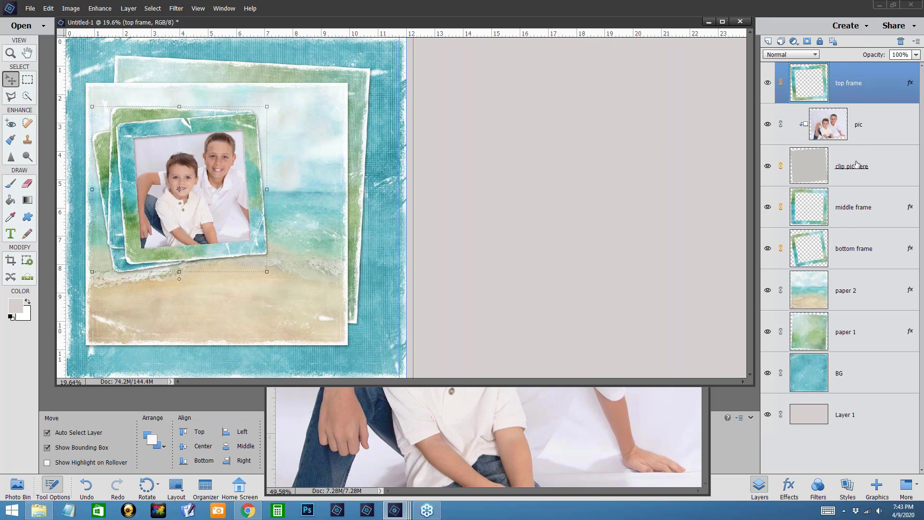
left_click(851, 257, "shift")
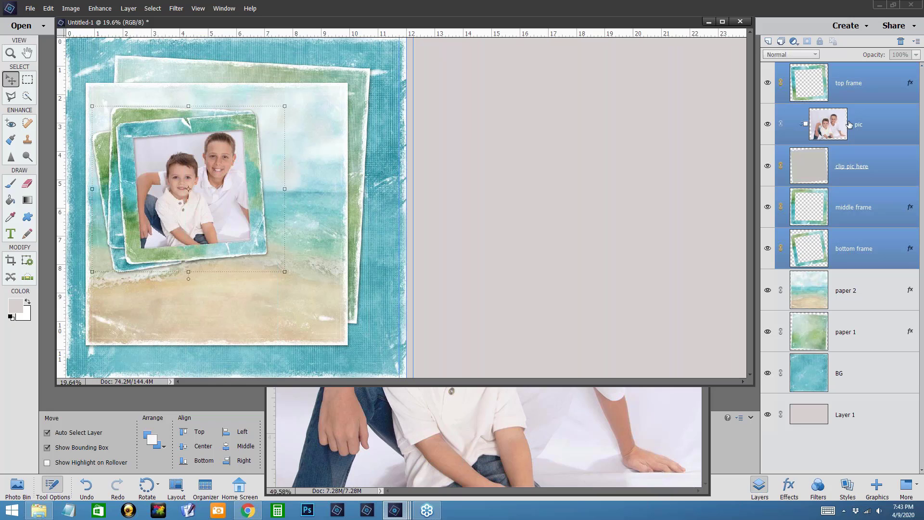
right_click(867, 131)
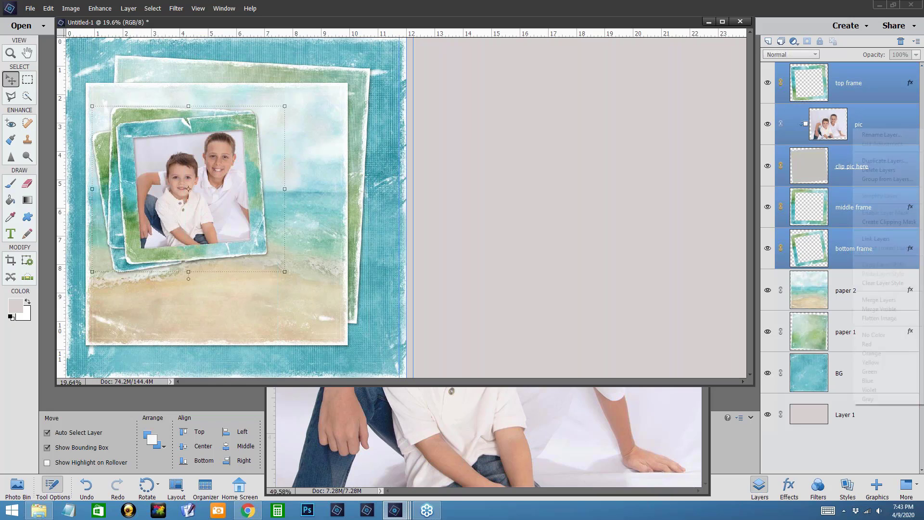
left_click(876, 239)
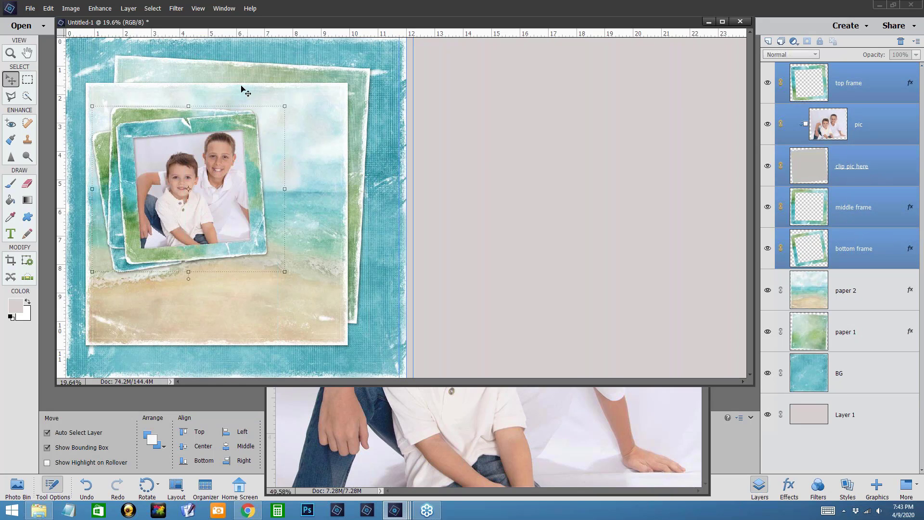